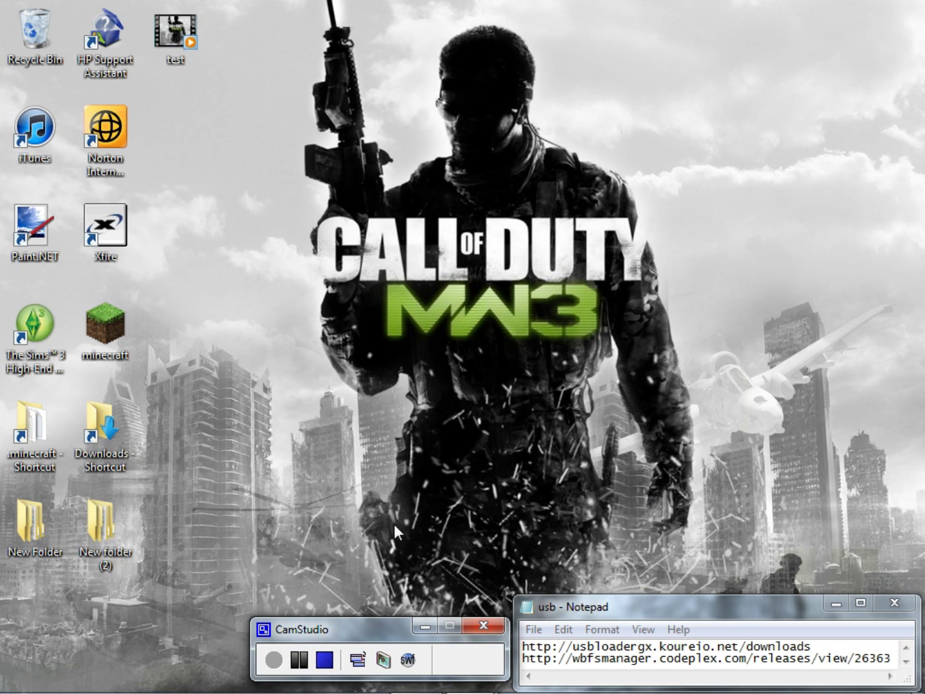
- Copy the usbloadergx.koureio.net/downloads address from the first line of the Notepad notes
drag(827, 648, 541, 641)
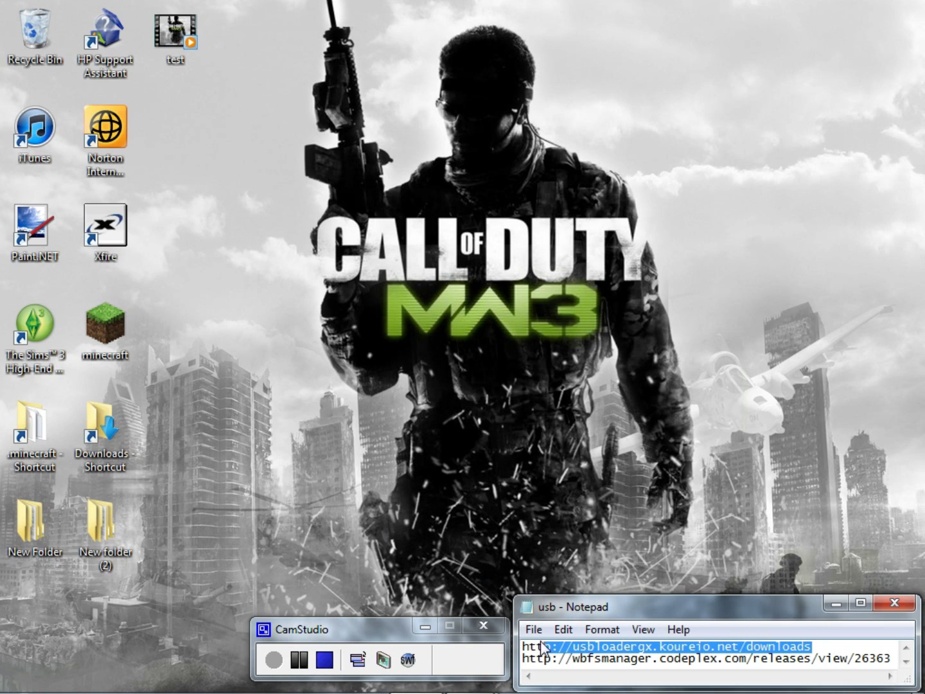
right_click(567, 649)
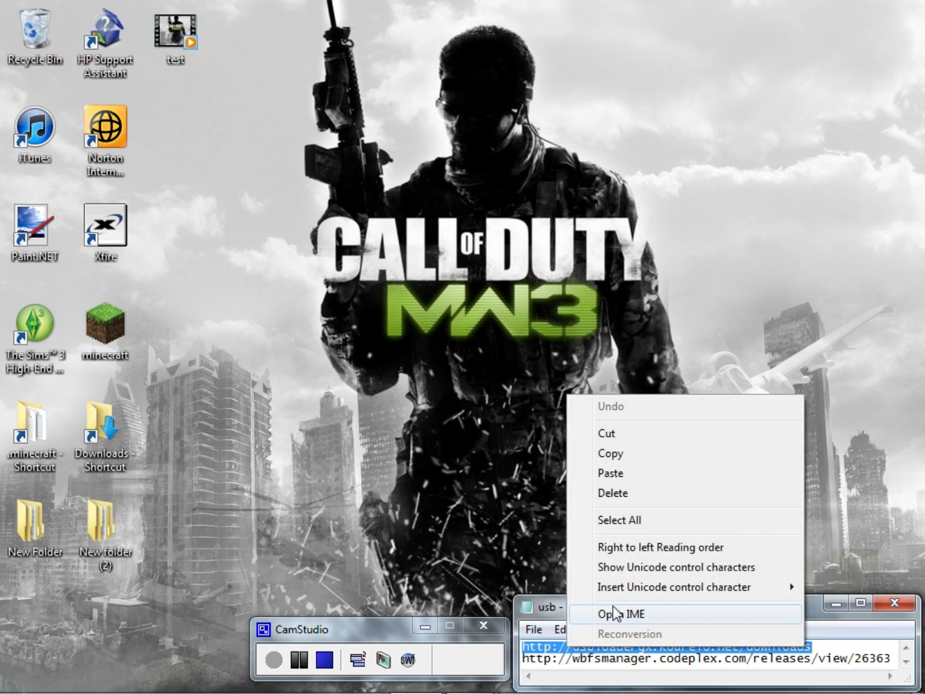
click(640, 455)
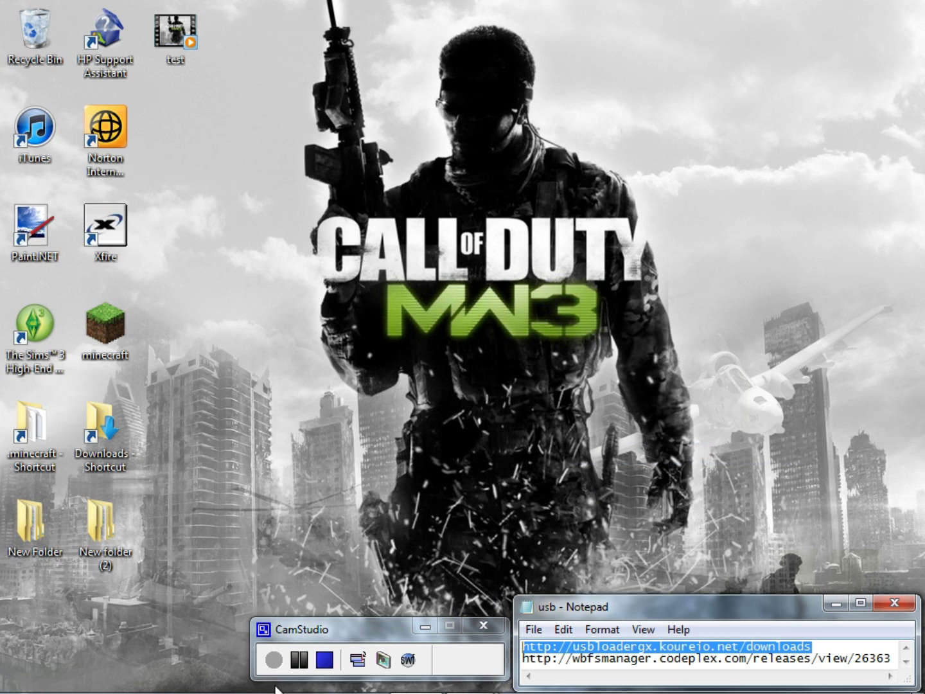
mouse_move(418, 691)
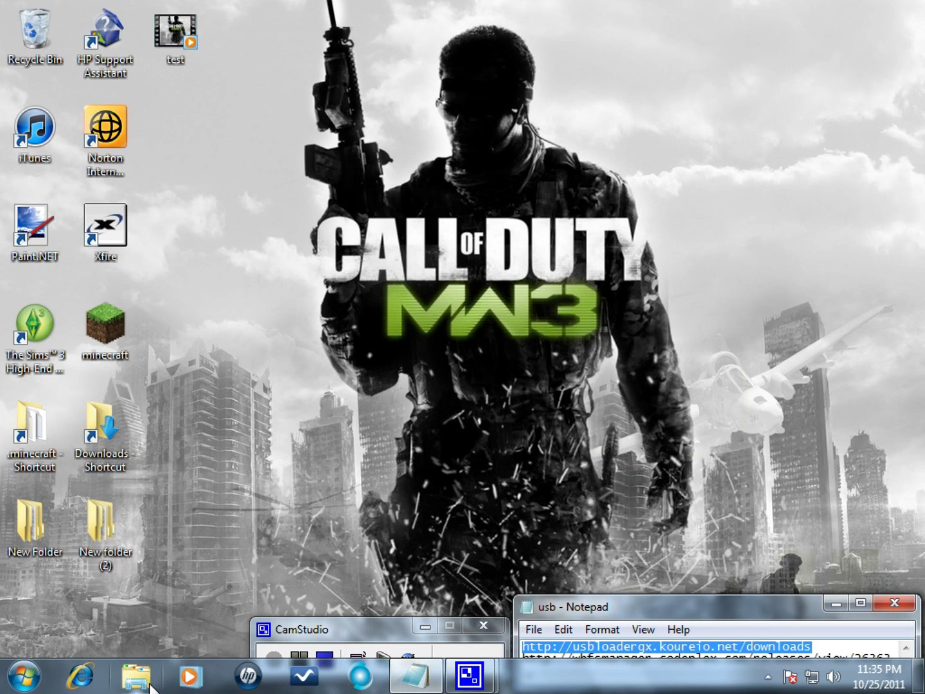
- Load the USB Loader GX downloads page in Internet Explorer from the copied address
click(81, 675)
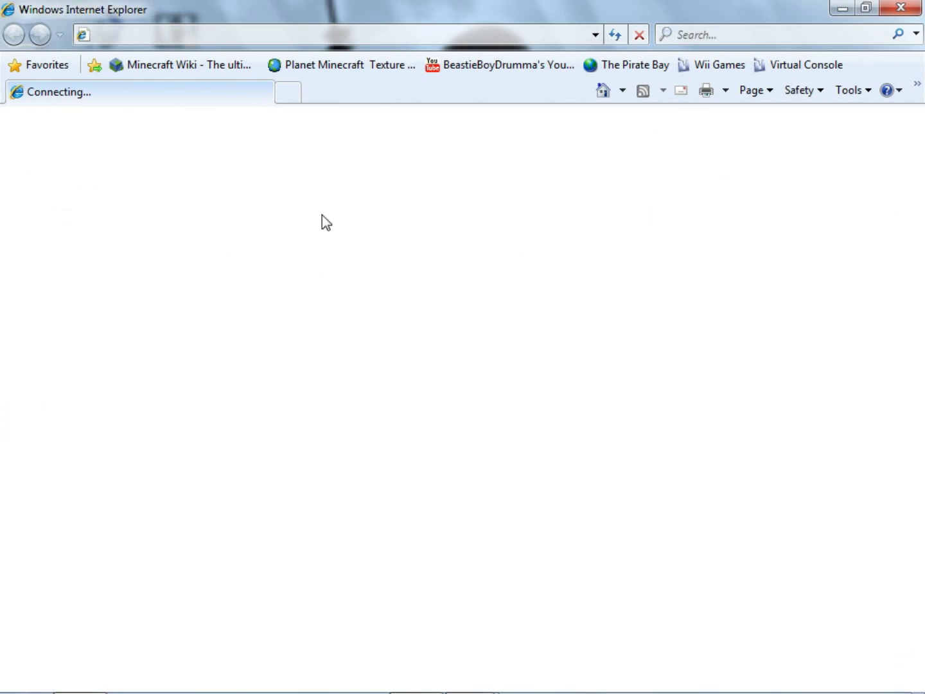
click(245, 33)
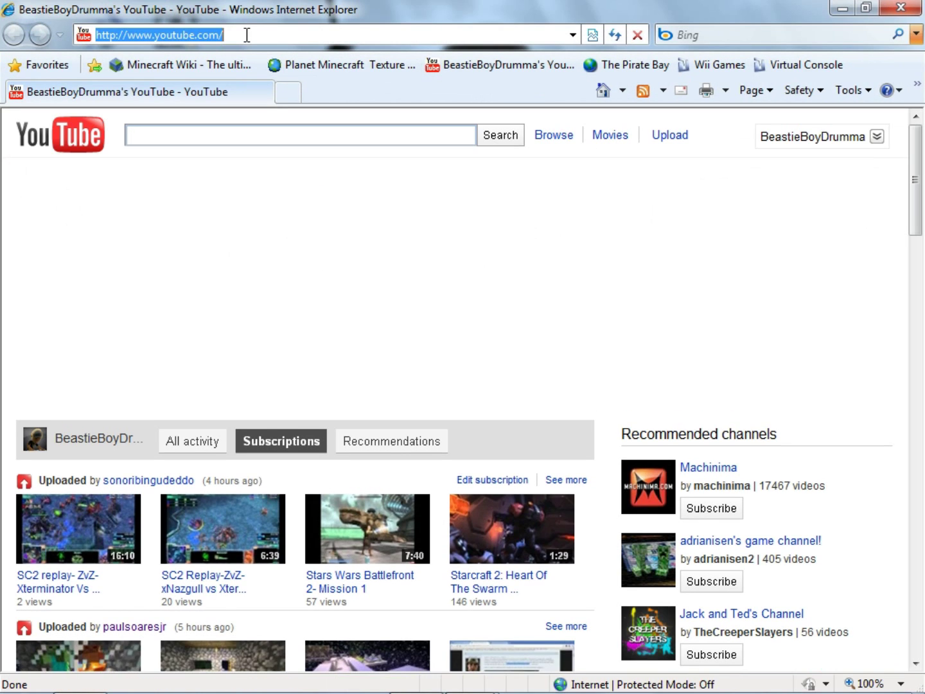
key(ctrl+v)
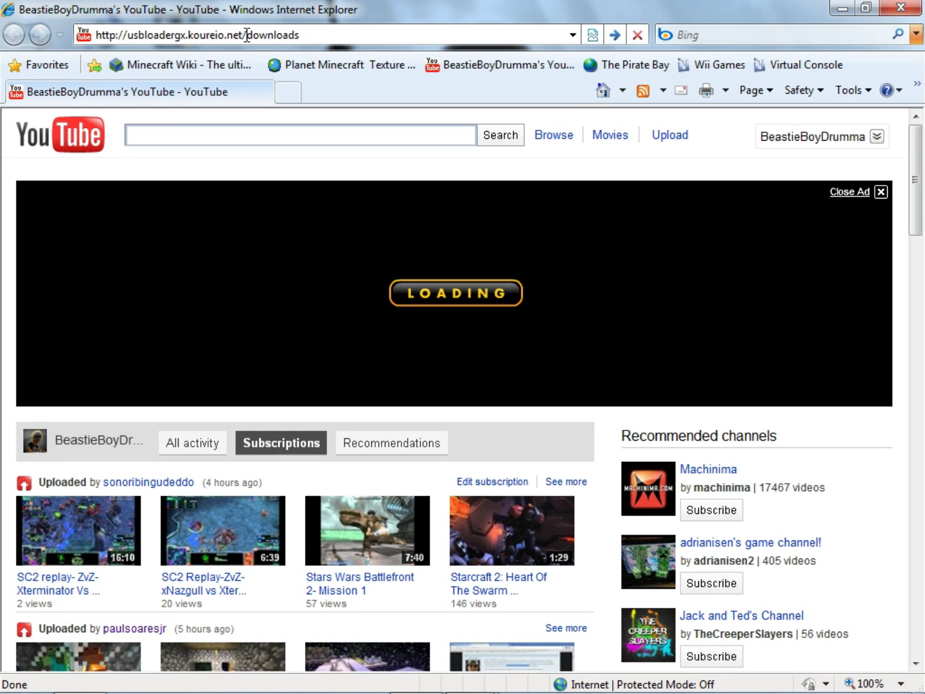
key(Return)
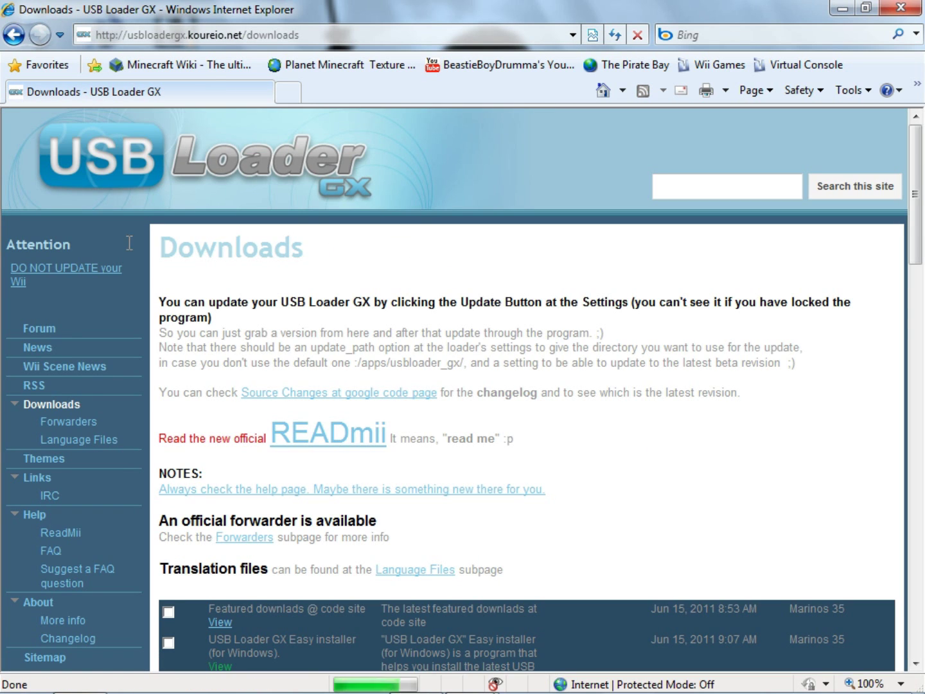
scroll(399, 376, down, 3)
scroll(244, 260, up, 2)
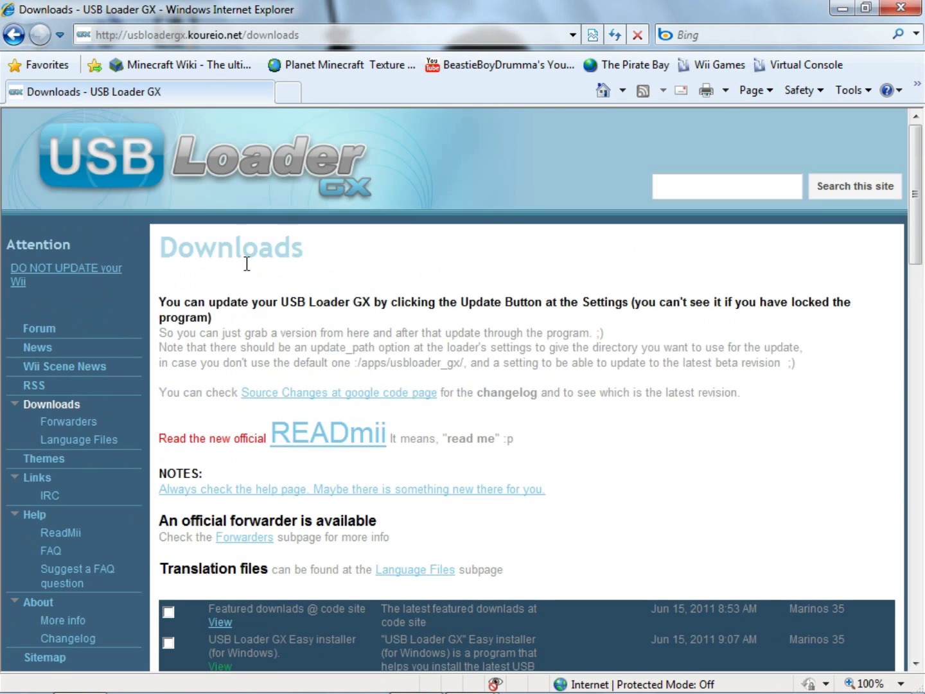
scroll(276, 285, down, 3)
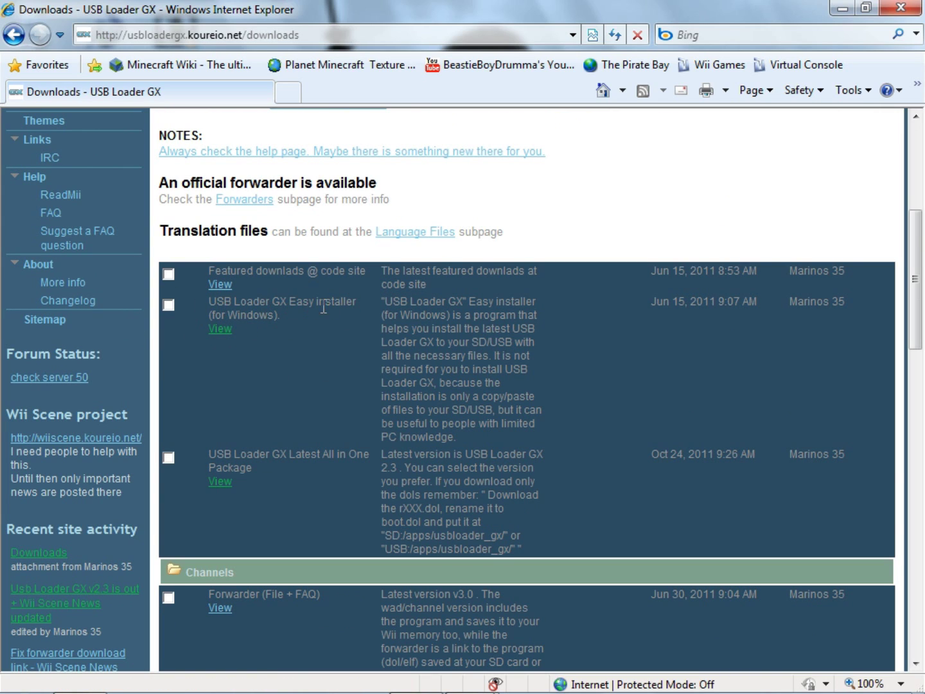
- Save the Easy installer USBLoaderGX_Installer.exe to the Desktop, then close the browser
click(230, 326)
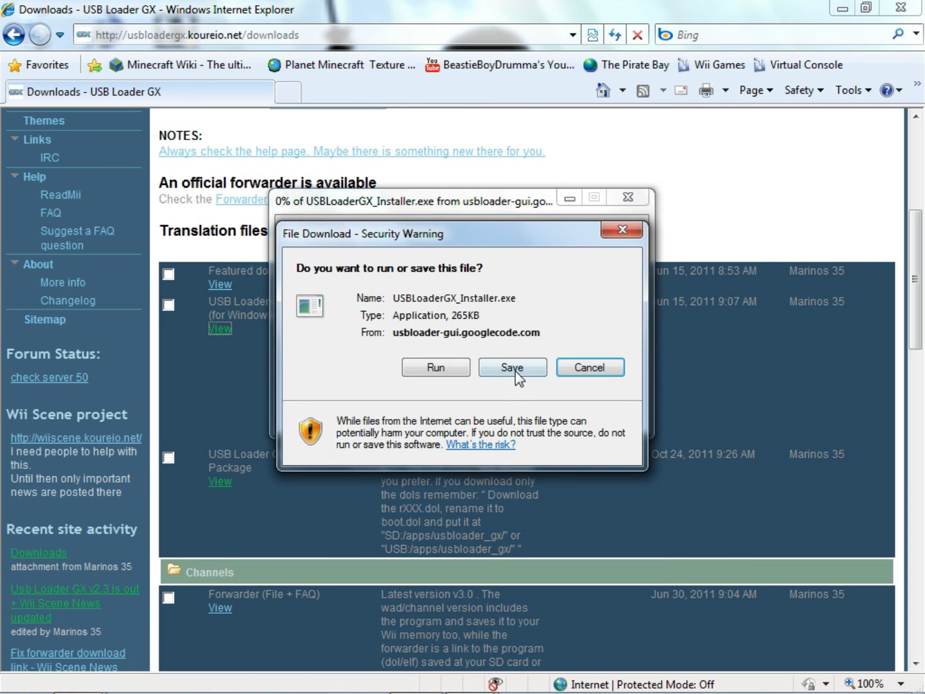
click(512, 368)
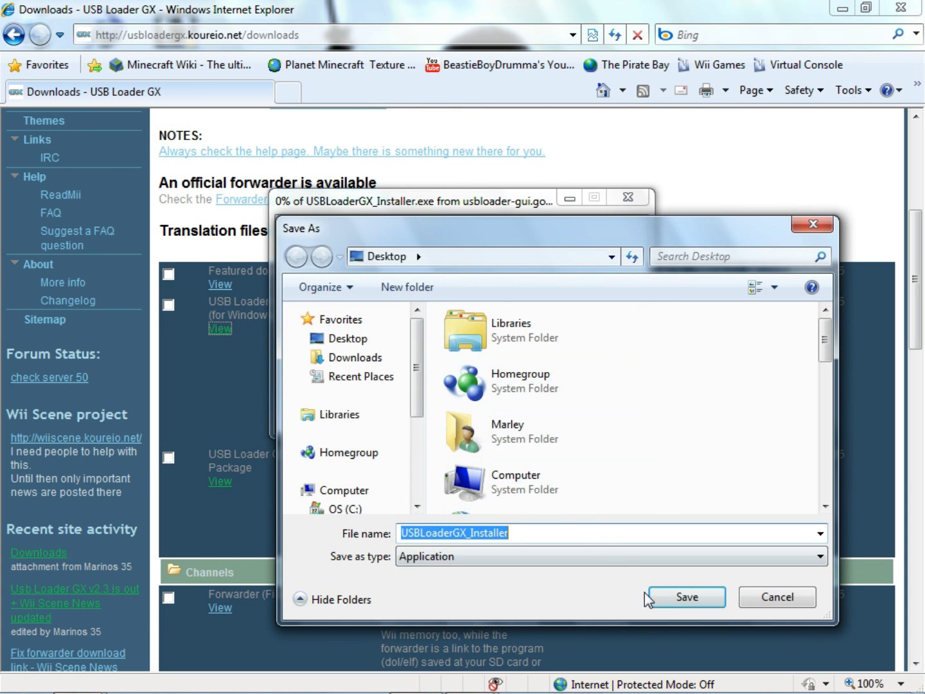
click(668, 598)
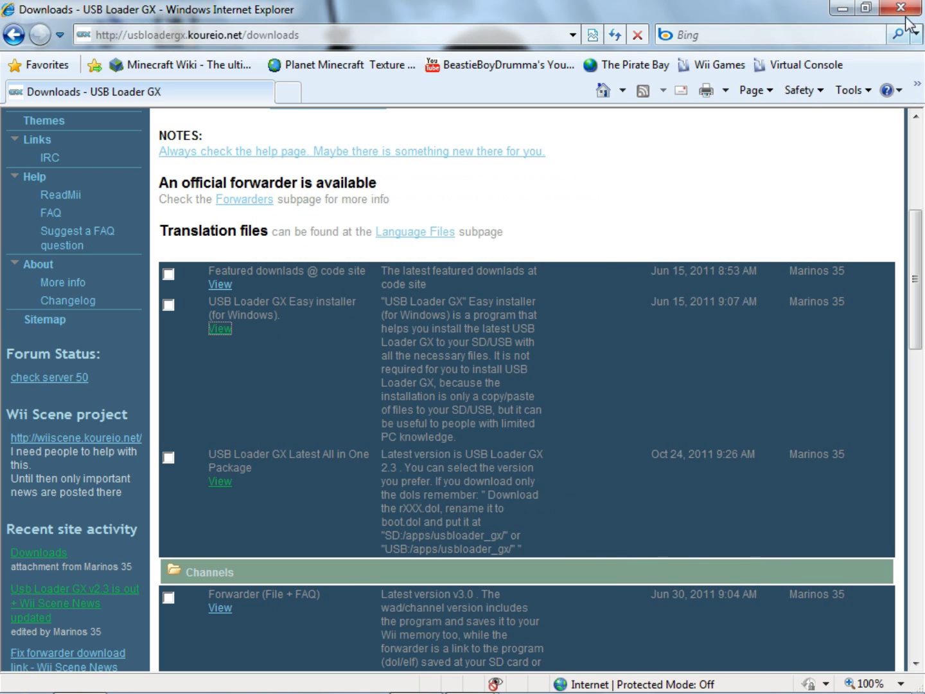
click(906, 11)
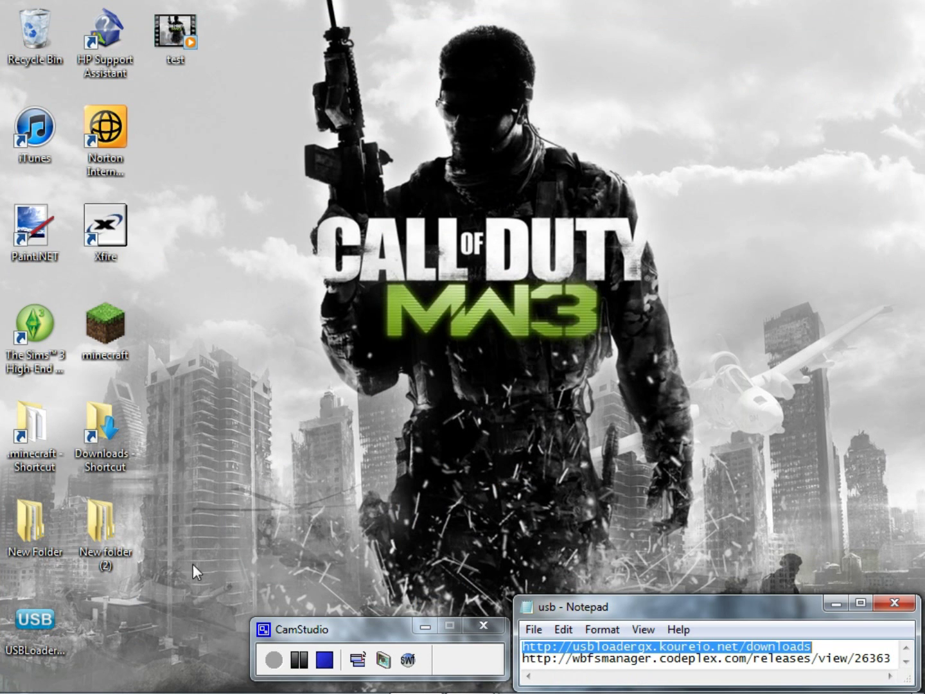
- View Computer to confirm WII (G:) has 1.10 GB free of 1.83 GB, then close it
click(23, 676)
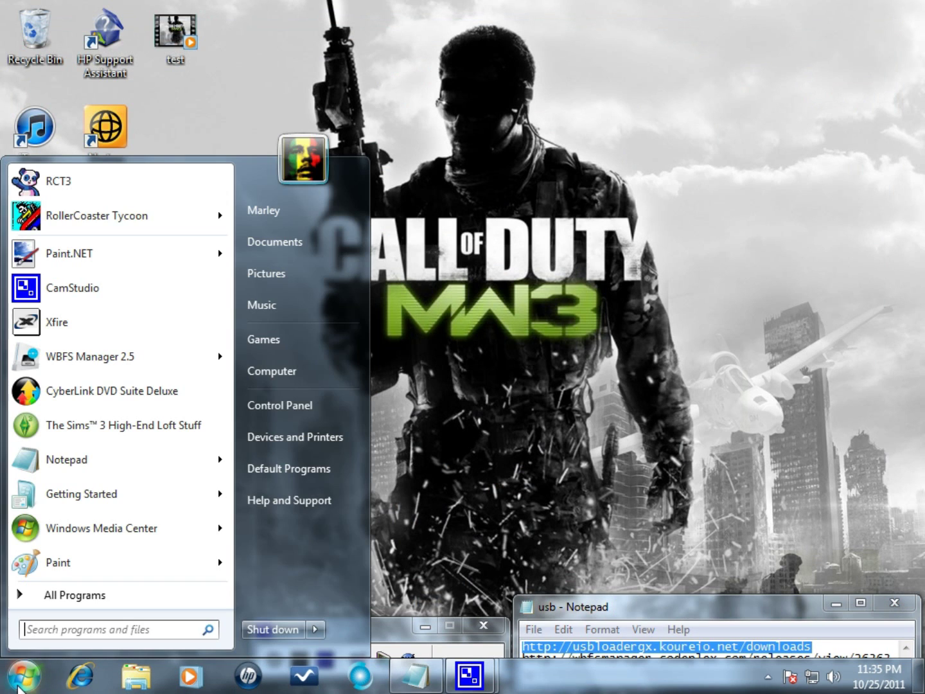
click(345, 383)
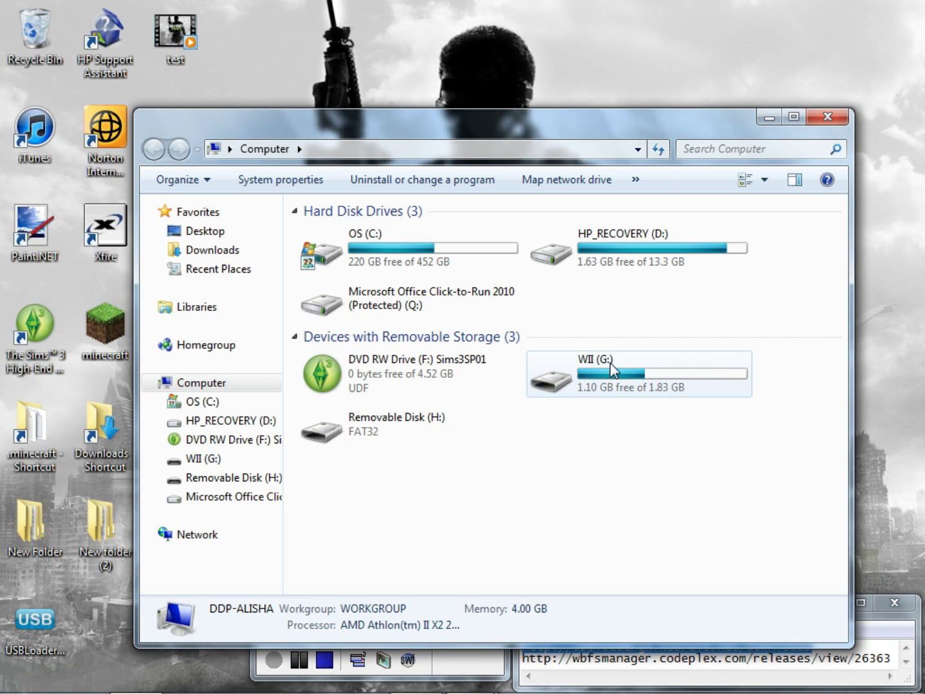
click(823, 118)
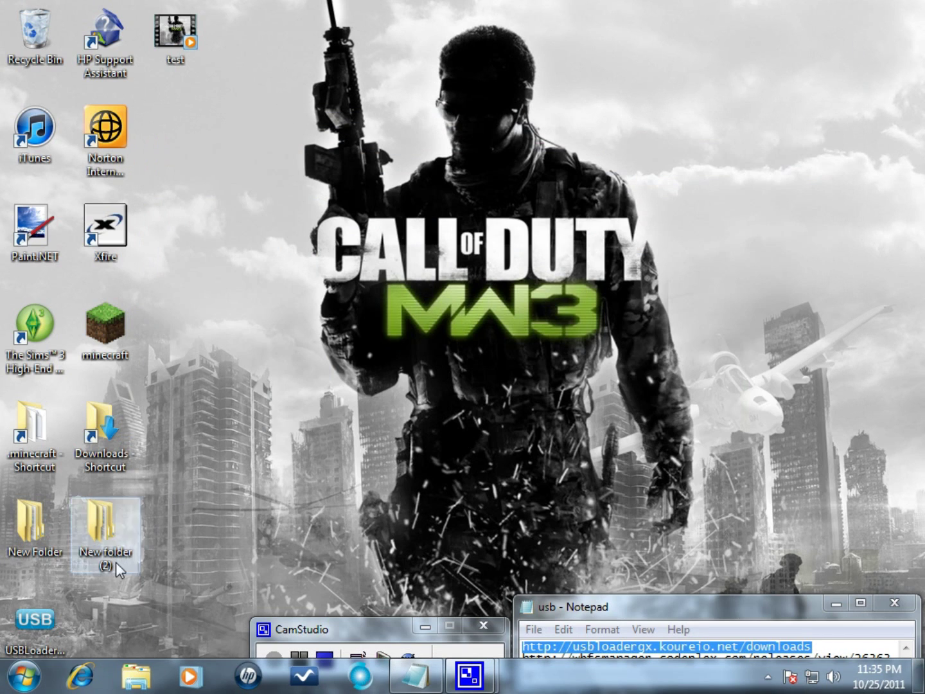
double_click(46, 621)
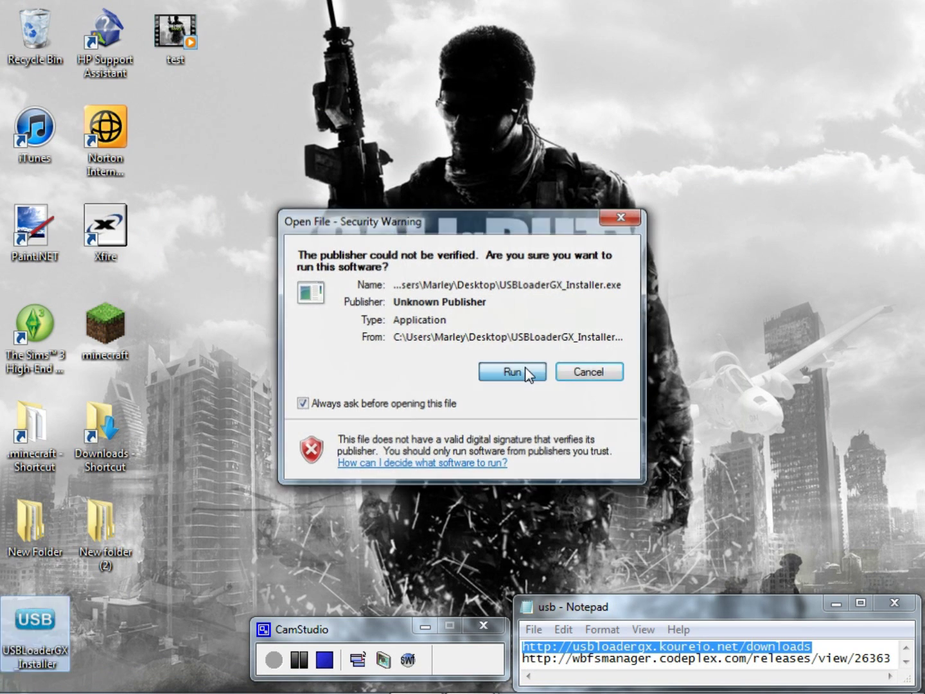
click(527, 374)
click(556, 501)
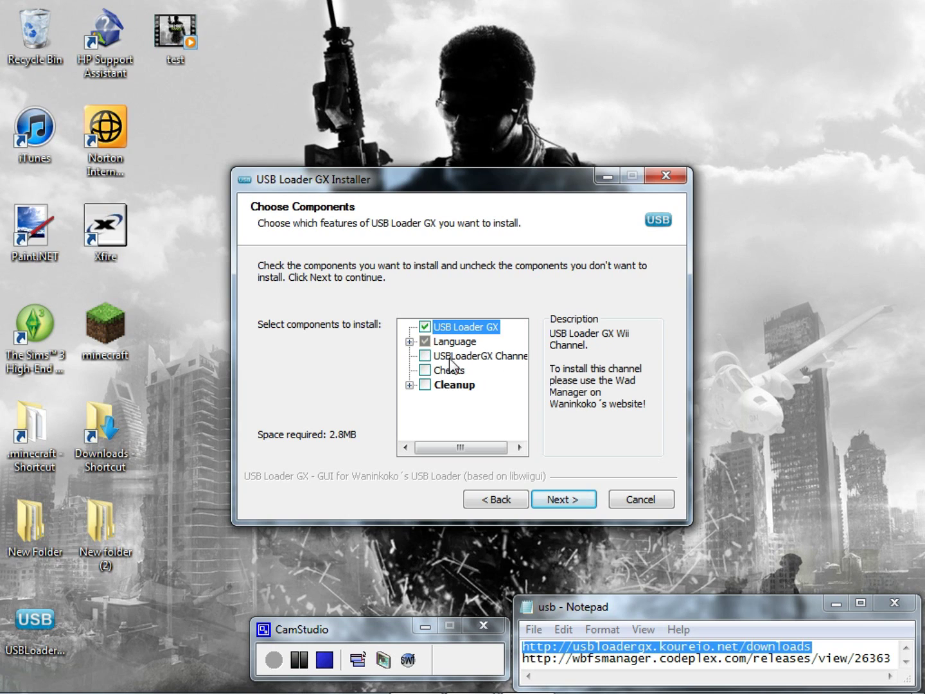
click(427, 355)
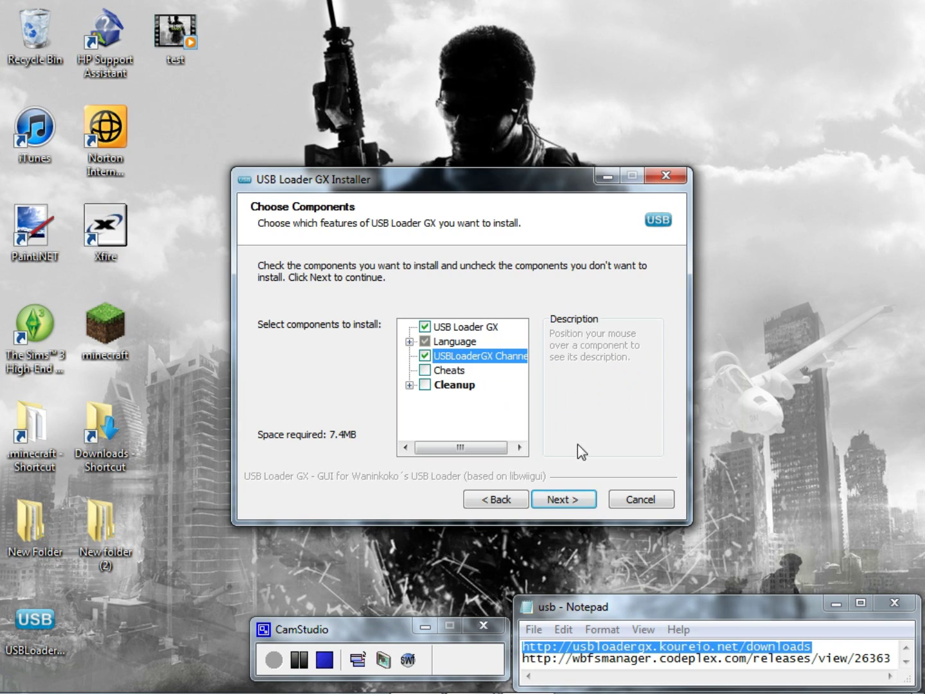
click(574, 499)
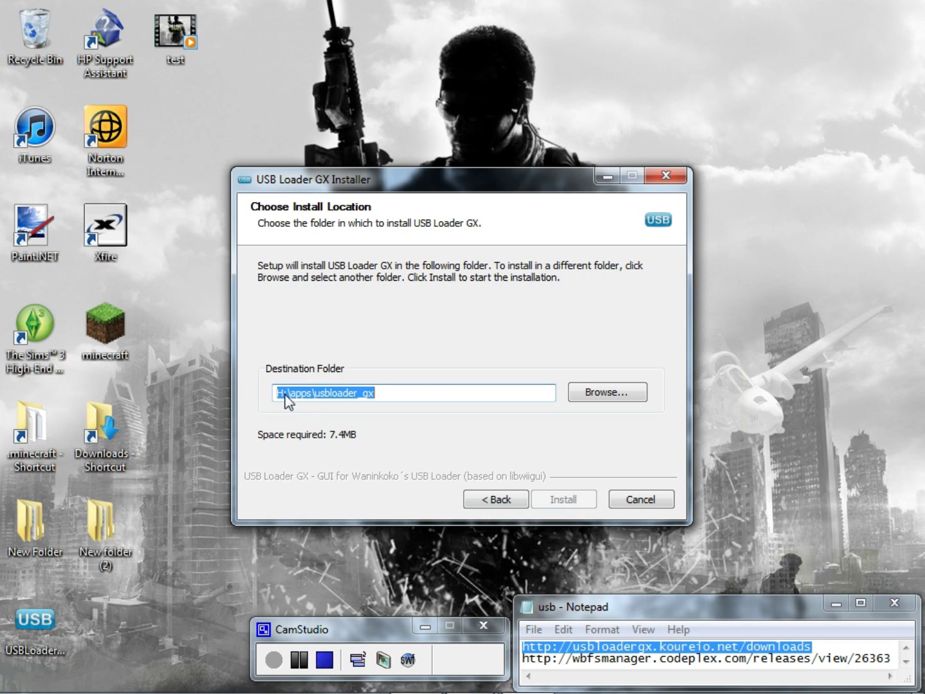
drag(284, 396, 288, 397)
key(BackSpace)
key(BackSpace)
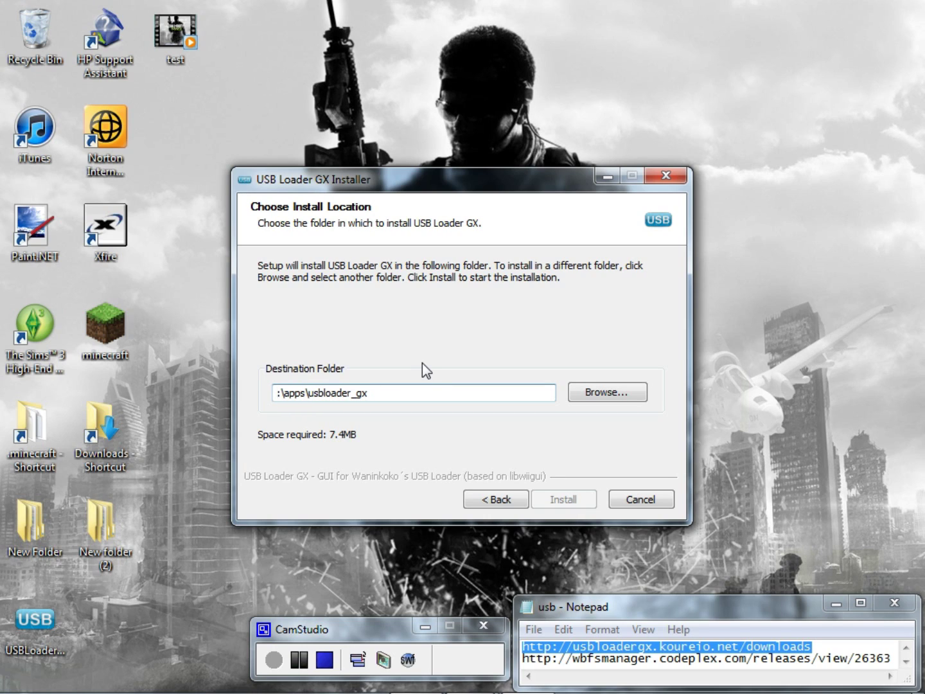
text(G:)
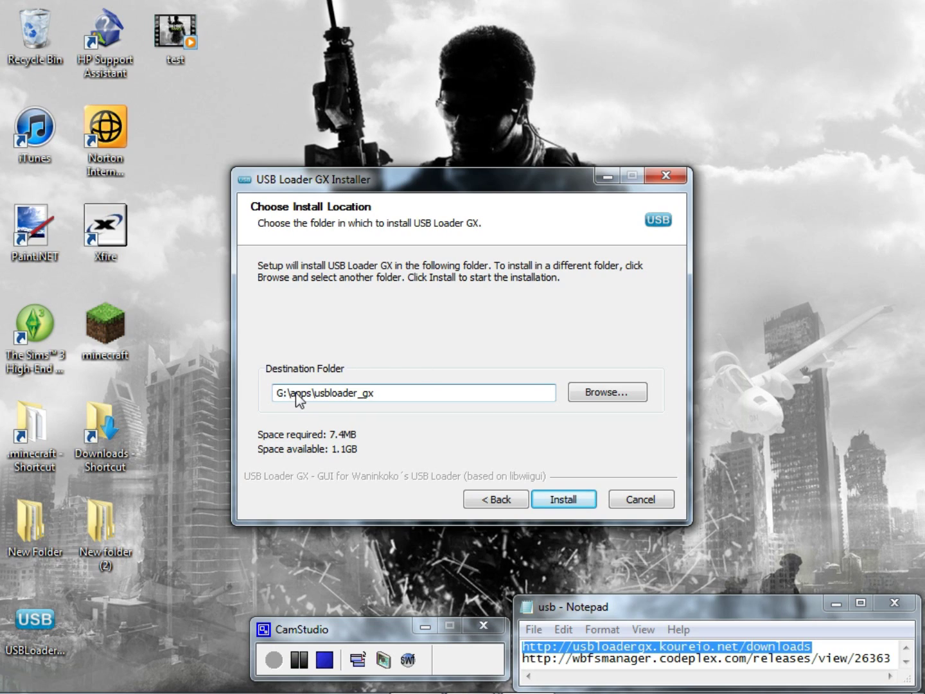
drag(290, 393, 374, 397)
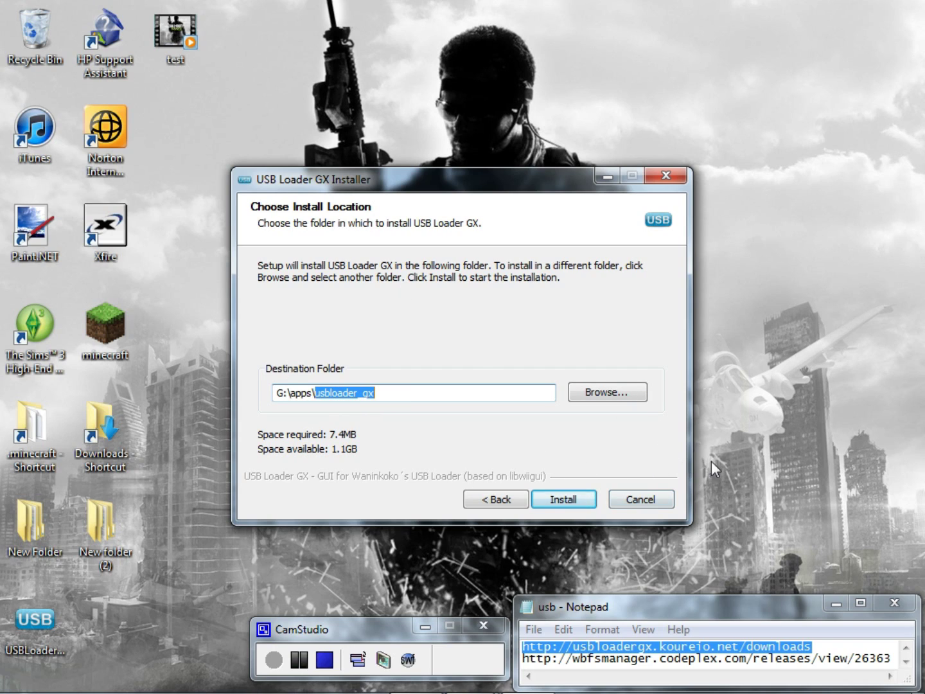
click(622, 500)
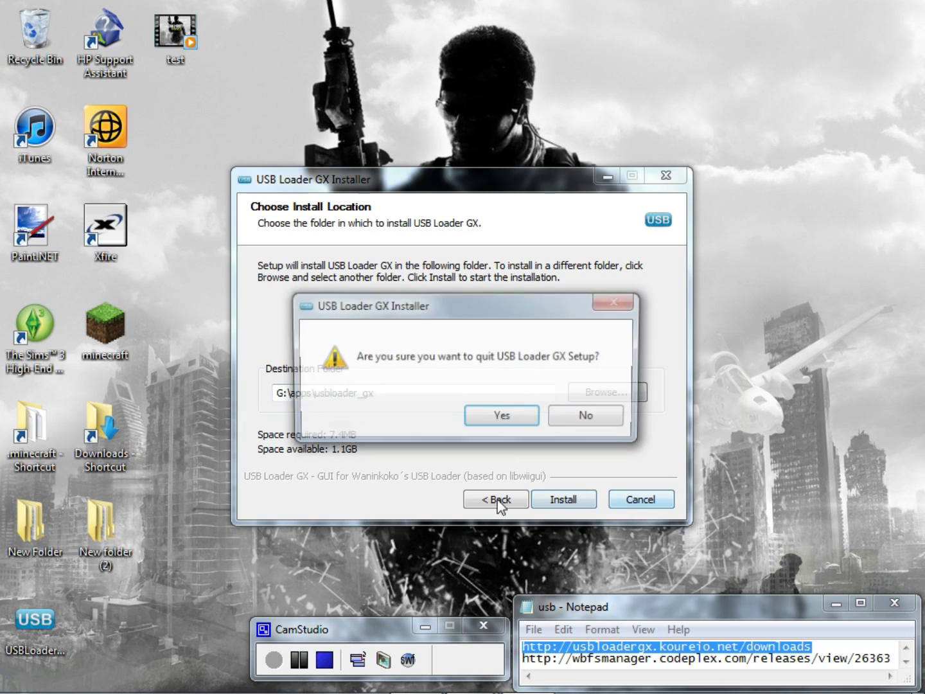
click(507, 416)
- Browse WII (G:) to apps\usbloader_gx, confirming boot.dol and meta are there, then close Explorer
click(24, 676)
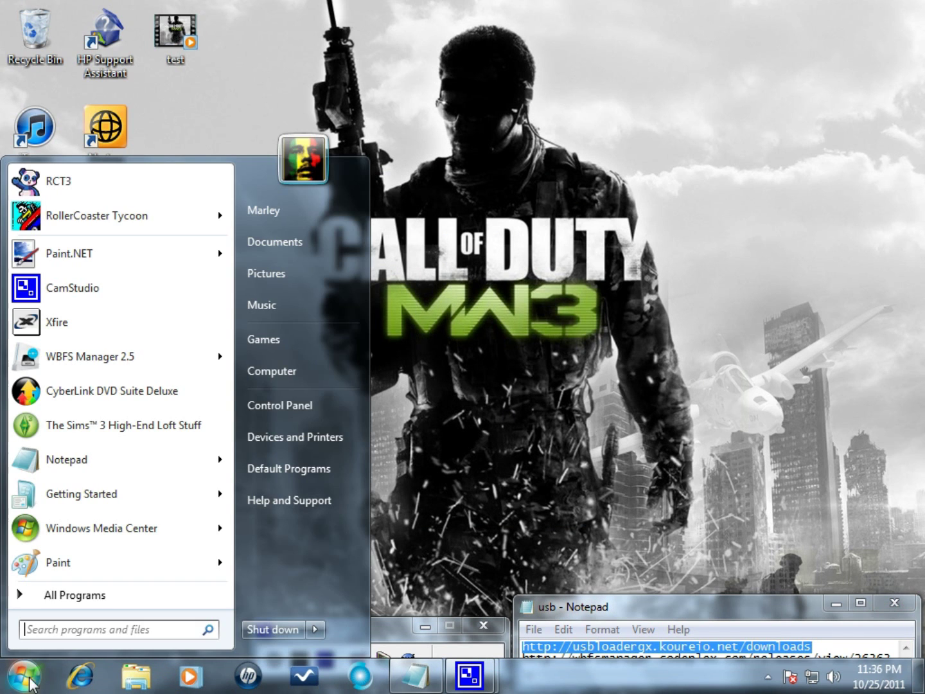
click(325, 371)
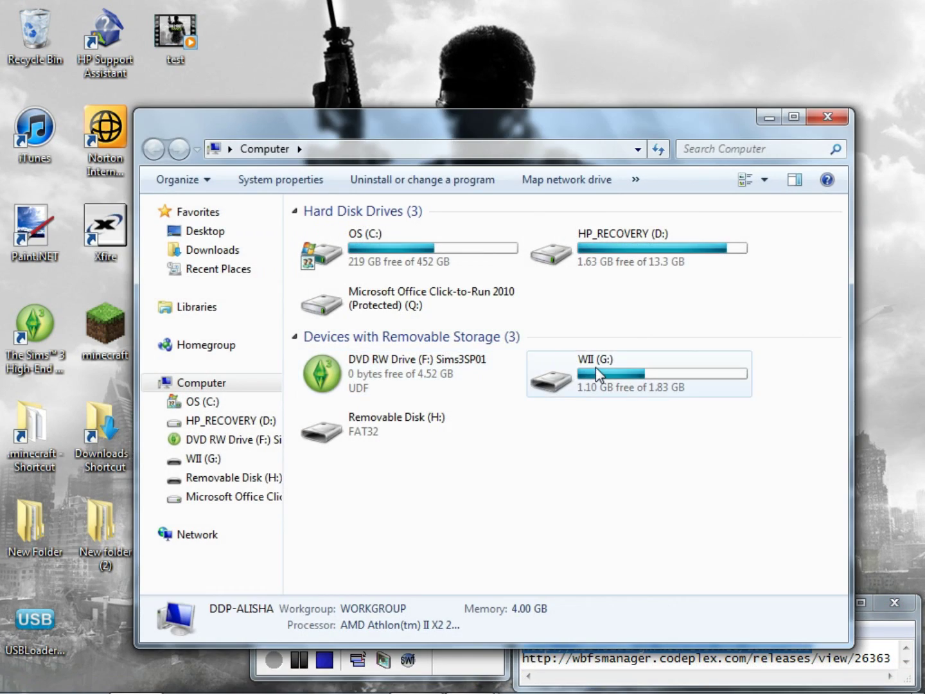
double_click(582, 374)
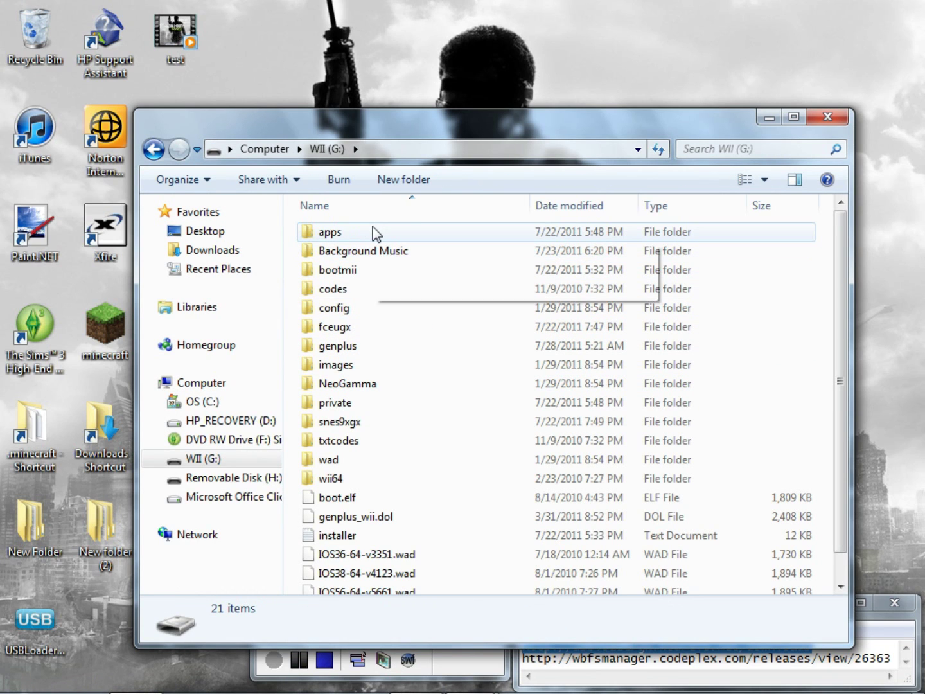
double_click(374, 232)
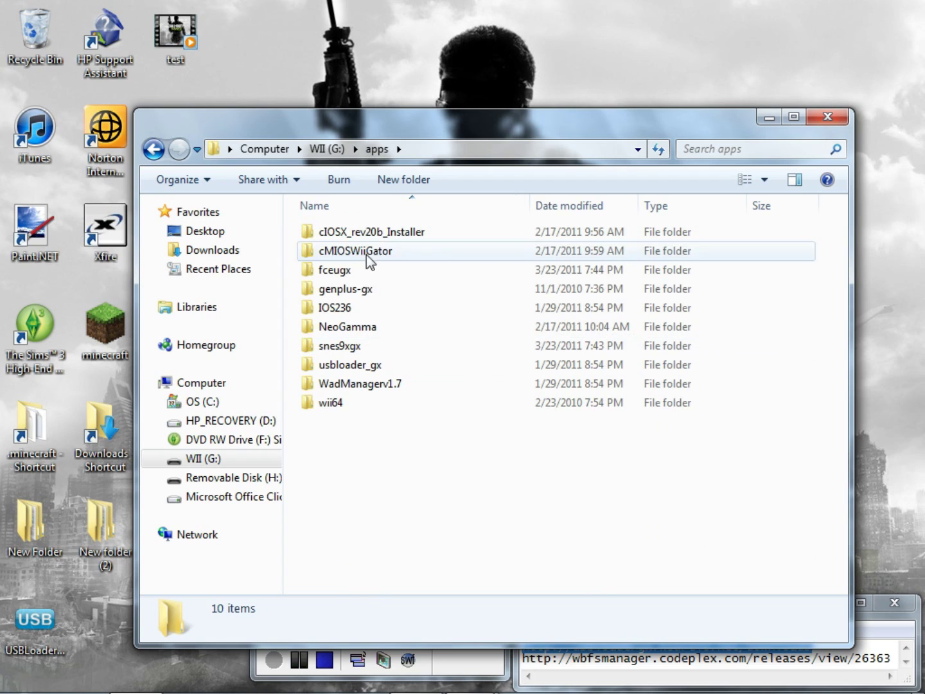
double_click(369, 367)
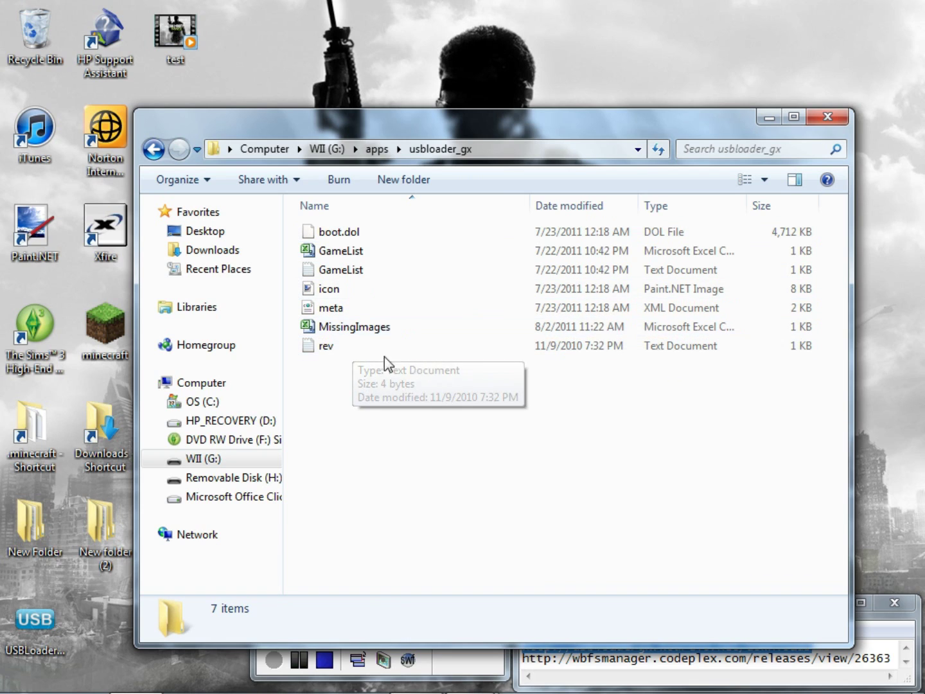
click(842, 113)
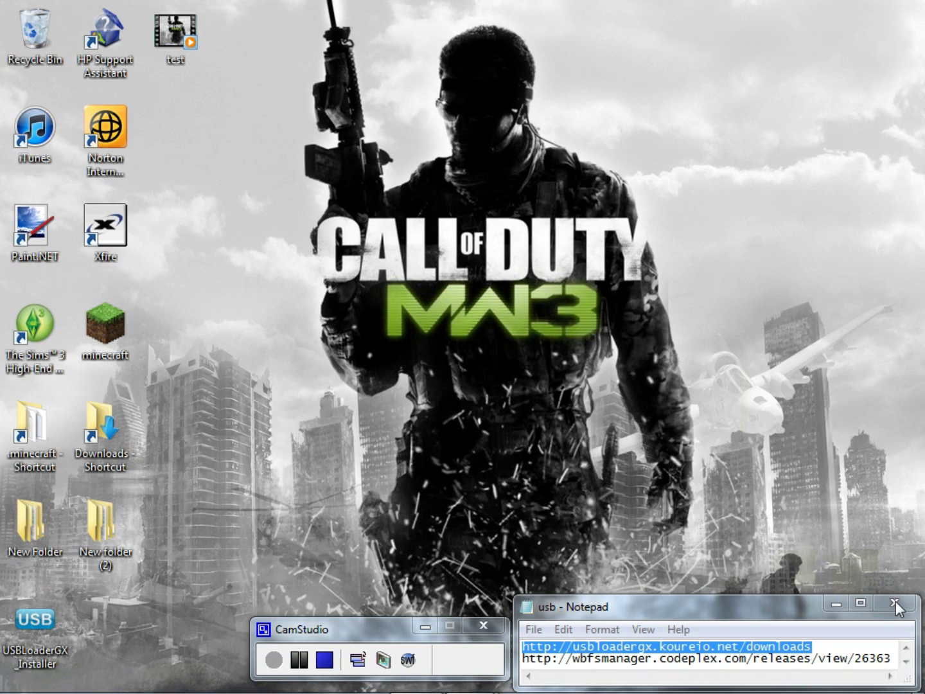
- Copy the wbfsmanager.codeplex.com address from the second line of the Notepad notes
drag(893, 665, 522, 668)
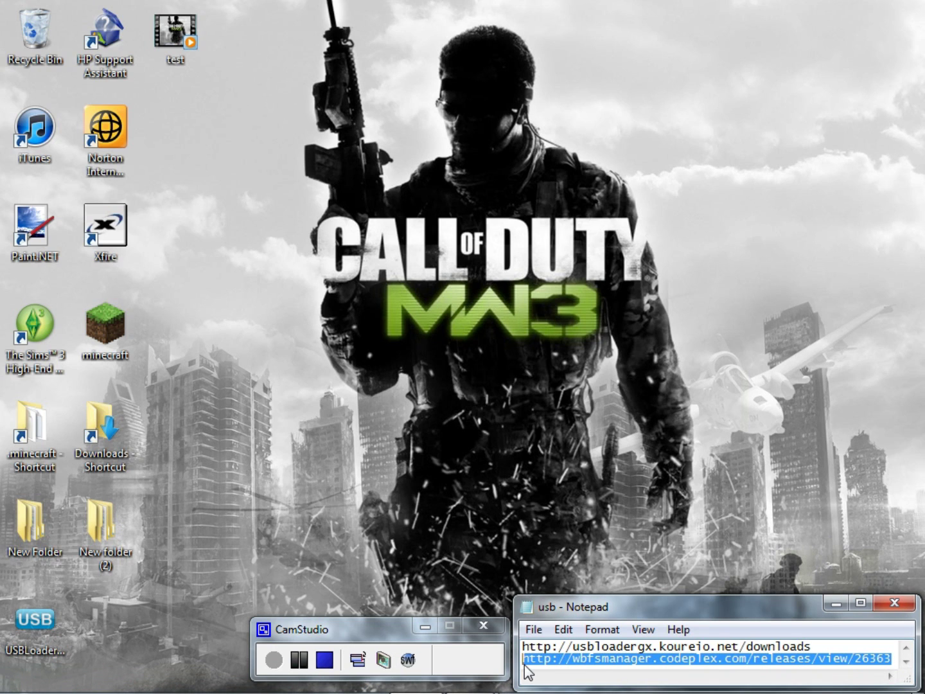
right_click(590, 660)
click(650, 469)
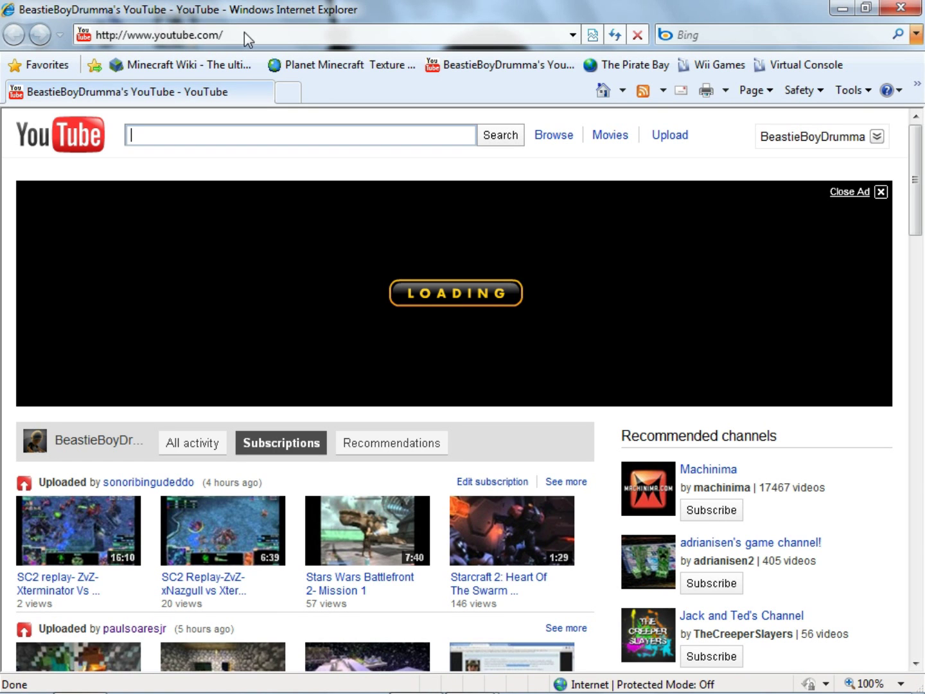
click(244, 32)
- Download WBFSManager2.5-x64.zip from the CodePlex page, accepting the licence, and save it to the Desktop
key(ctrl+v)
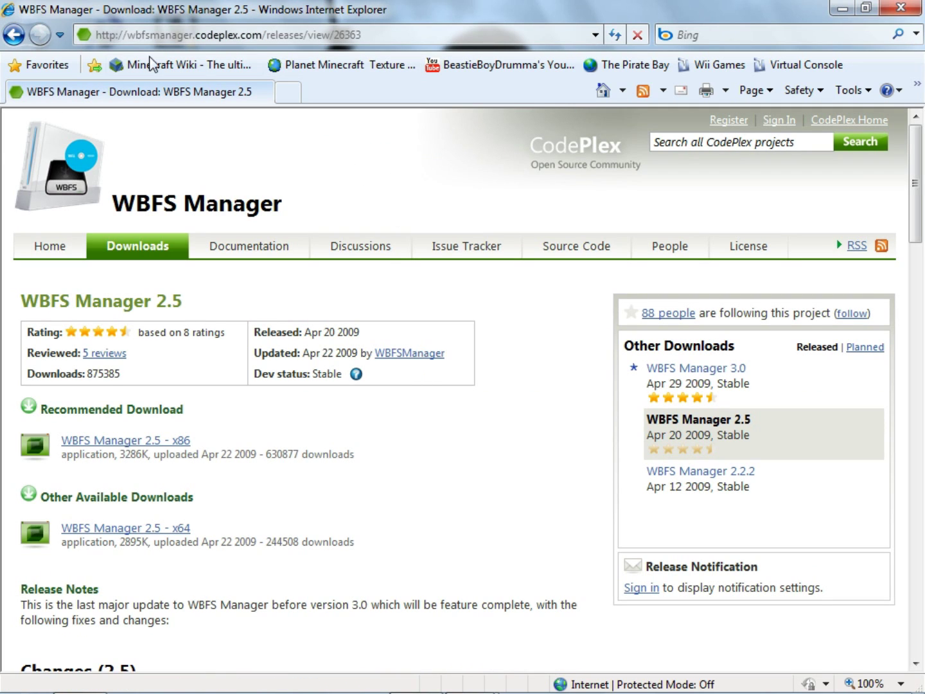
scroll(353, 509, down, 2)
scroll(354, 509, down, 2)
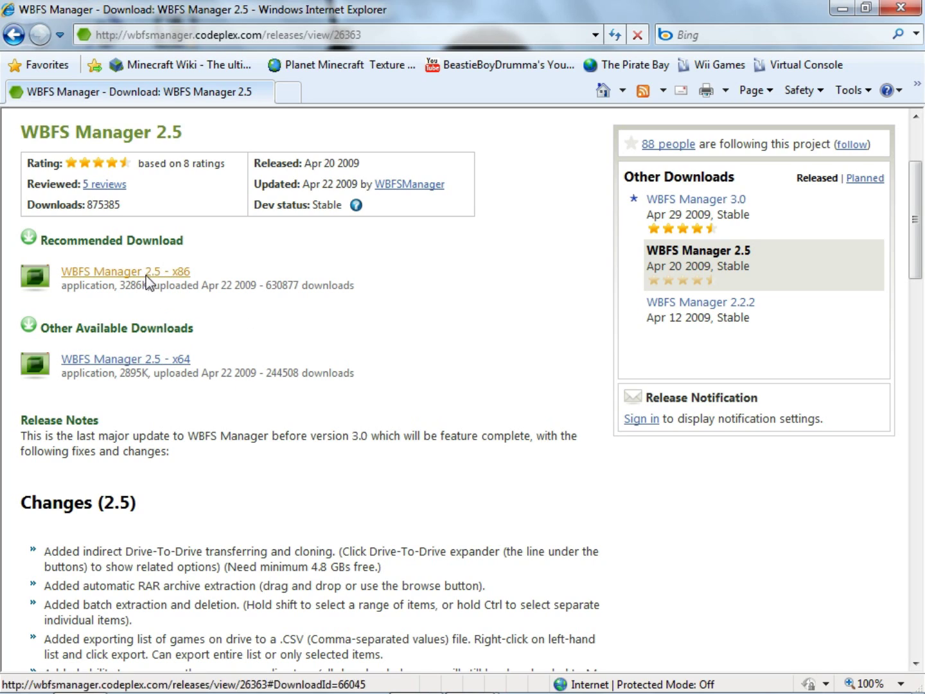
click(153, 363)
click(630, 557)
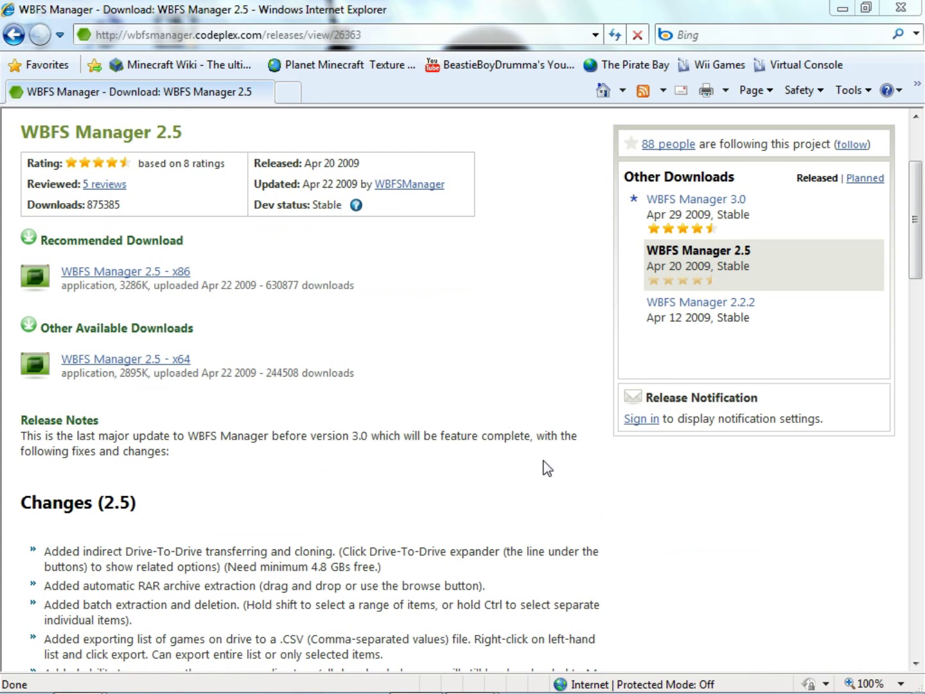
click(531, 370)
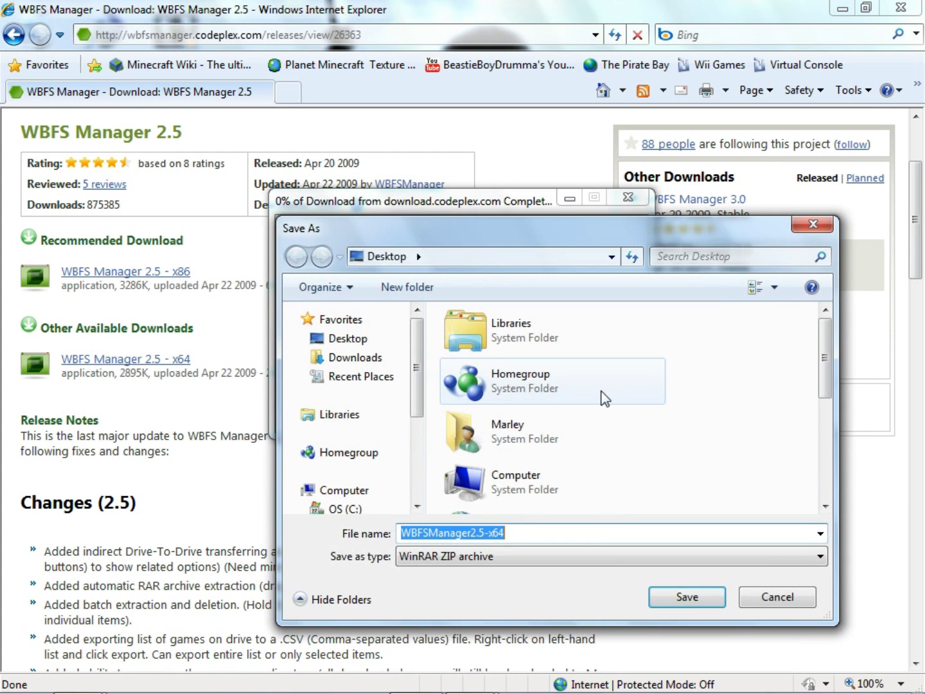
click(692, 601)
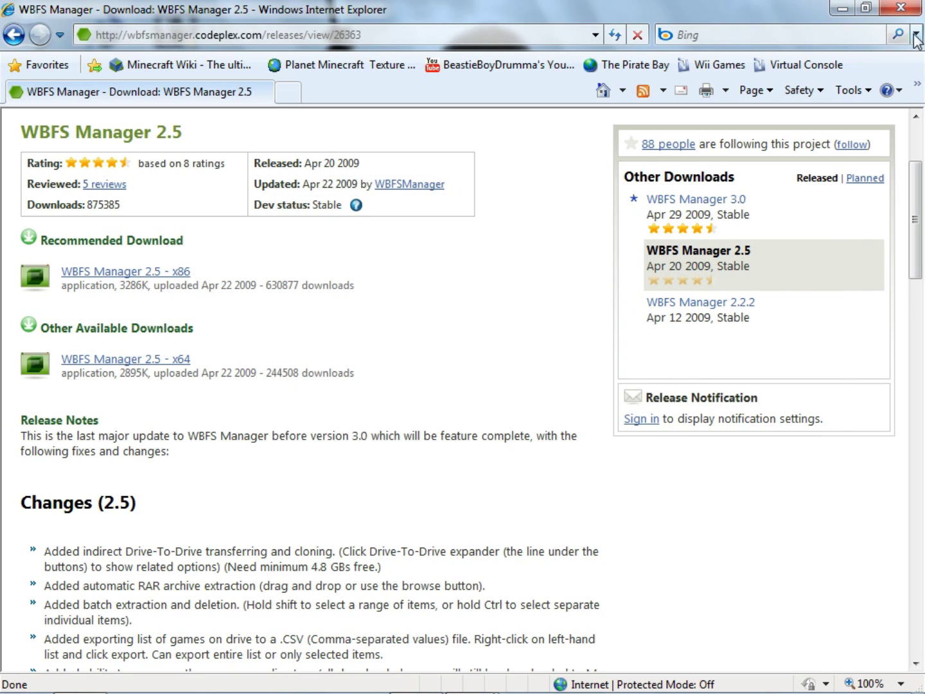
- Open the WBFSManager zip from the Desktop in WinRAR and run setup.exe
click(902, 8)
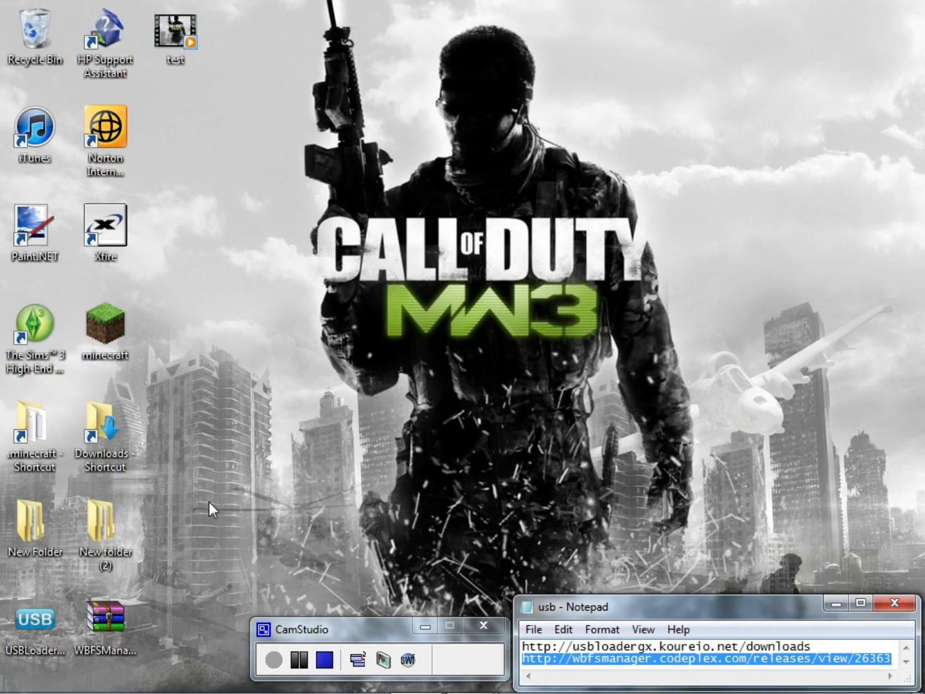
click(119, 621)
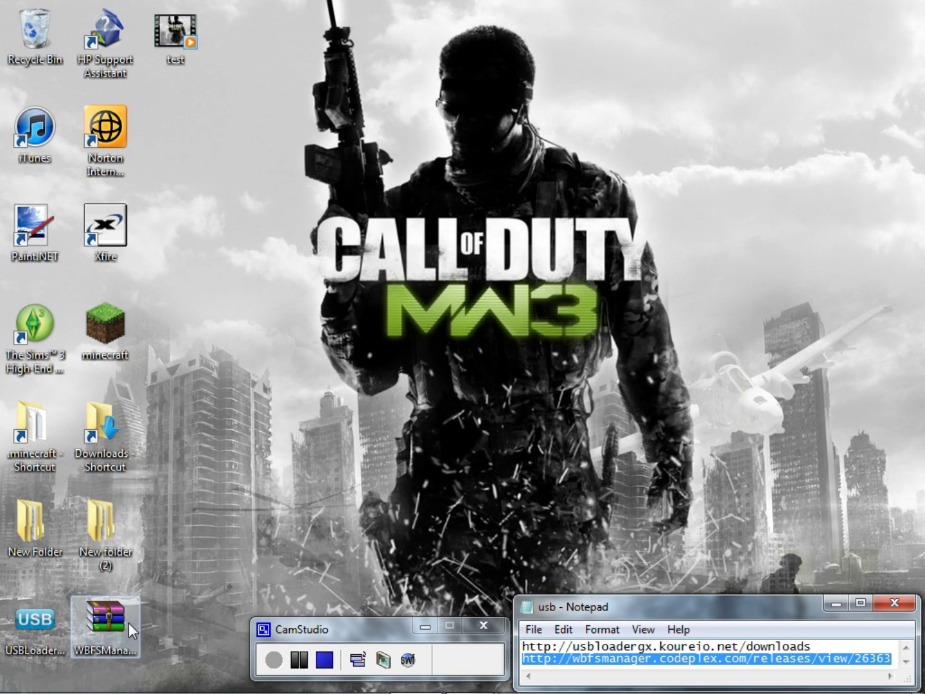
double_click(129, 623)
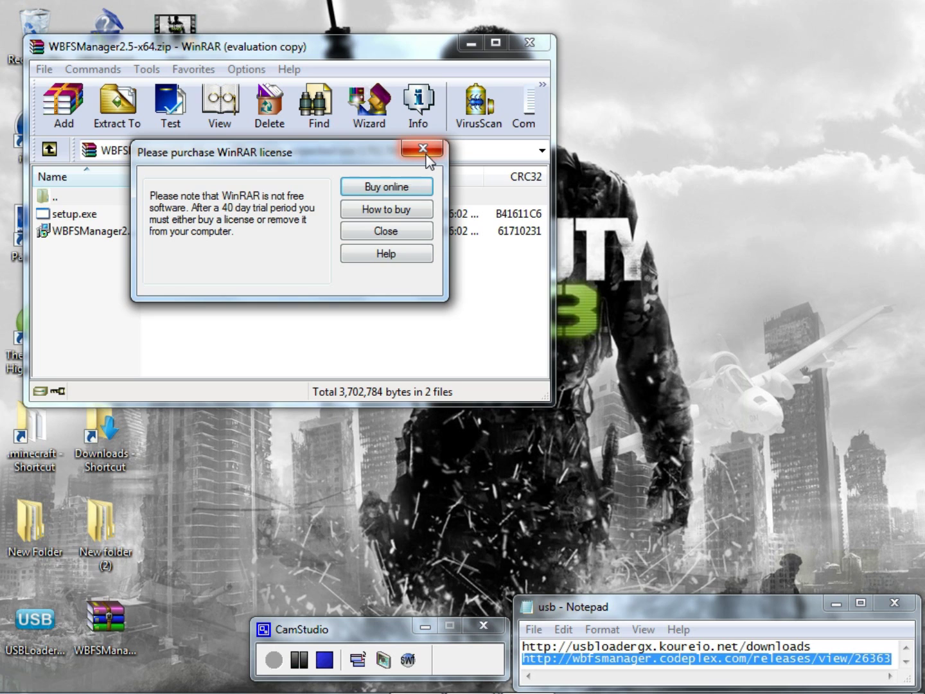
click(424, 152)
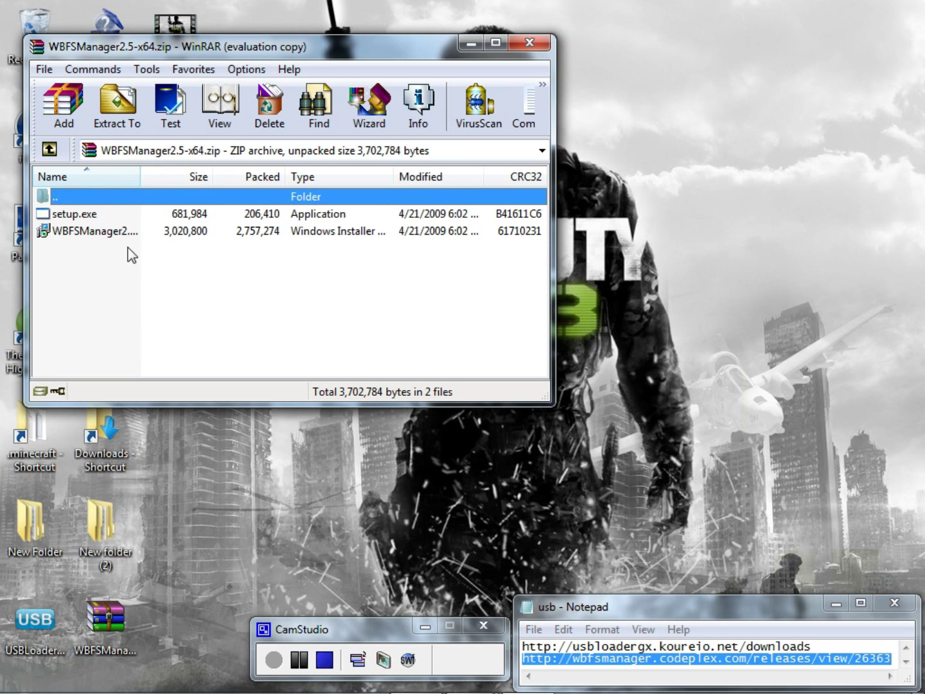
double_click(90, 214)
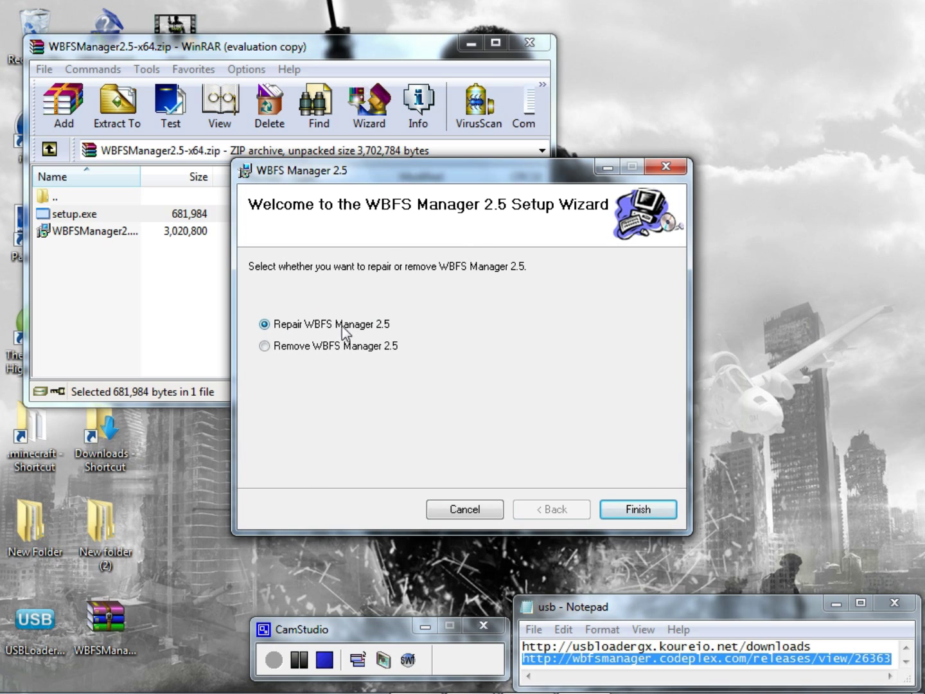
- Cancel the repair-or-remove setup, confirm exiting, and close WinRAR and the installer
click(466, 511)
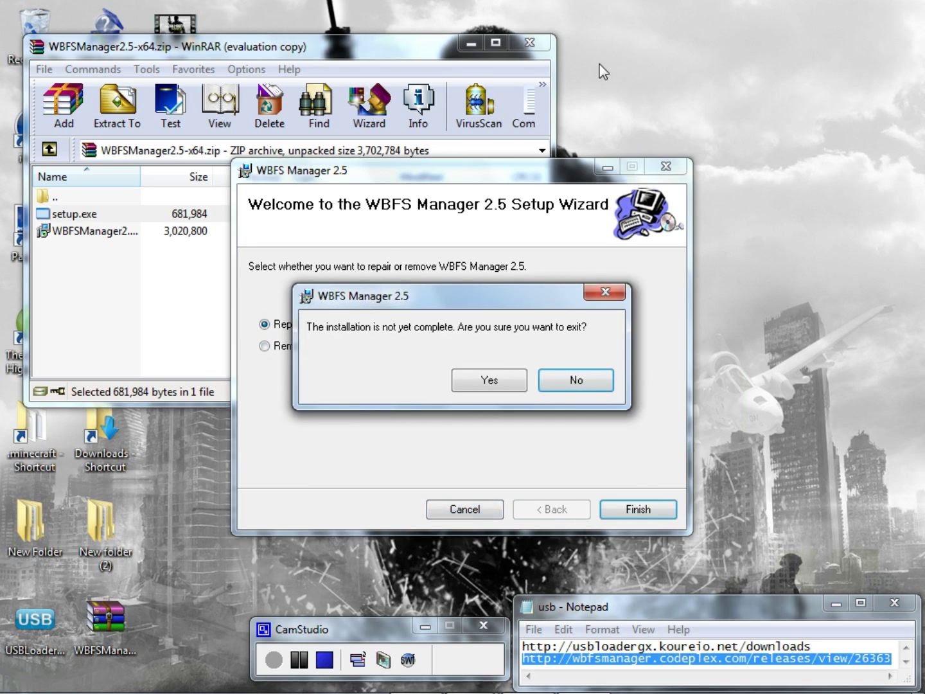
click(490, 380)
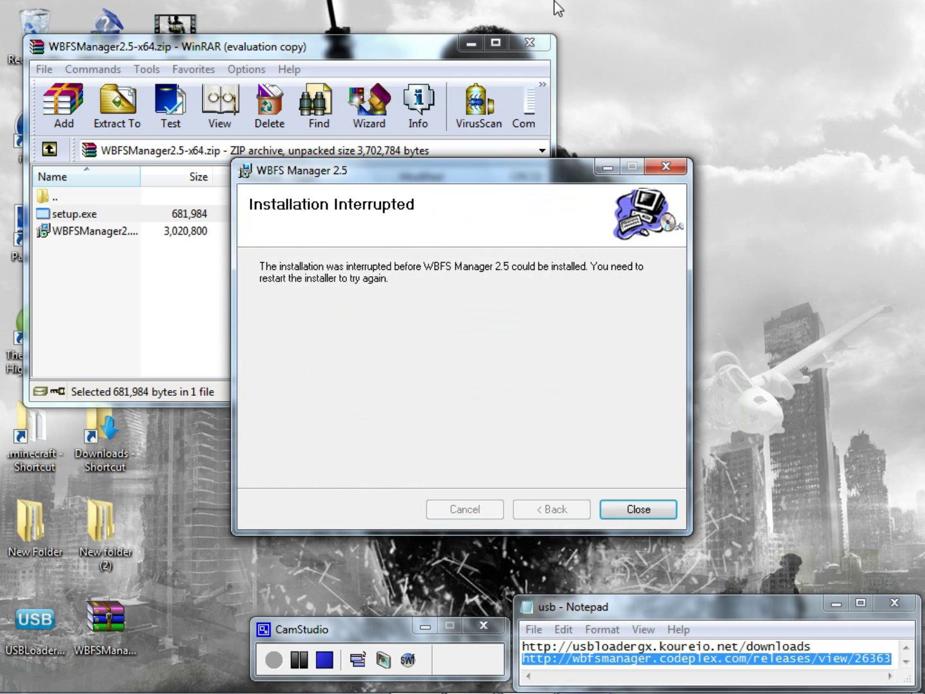
click(529, 43)
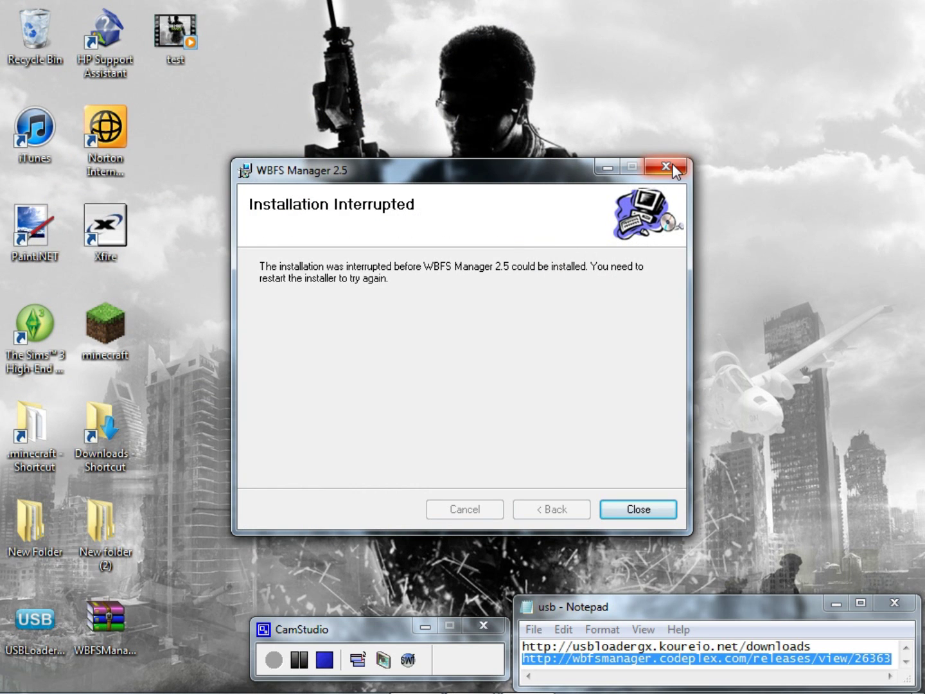
click(672, 163)
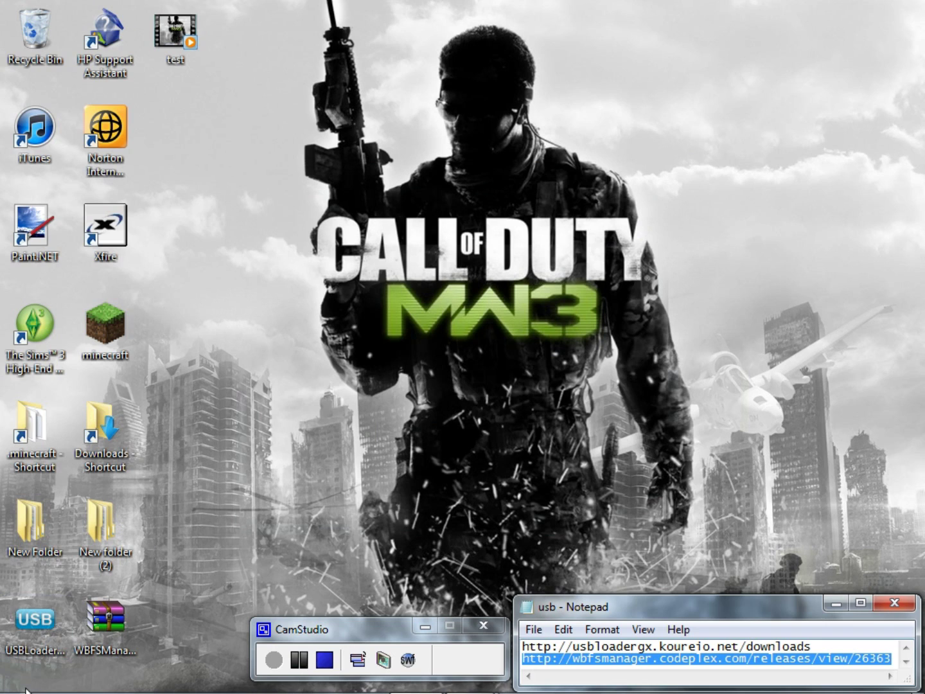
click(326, 658)
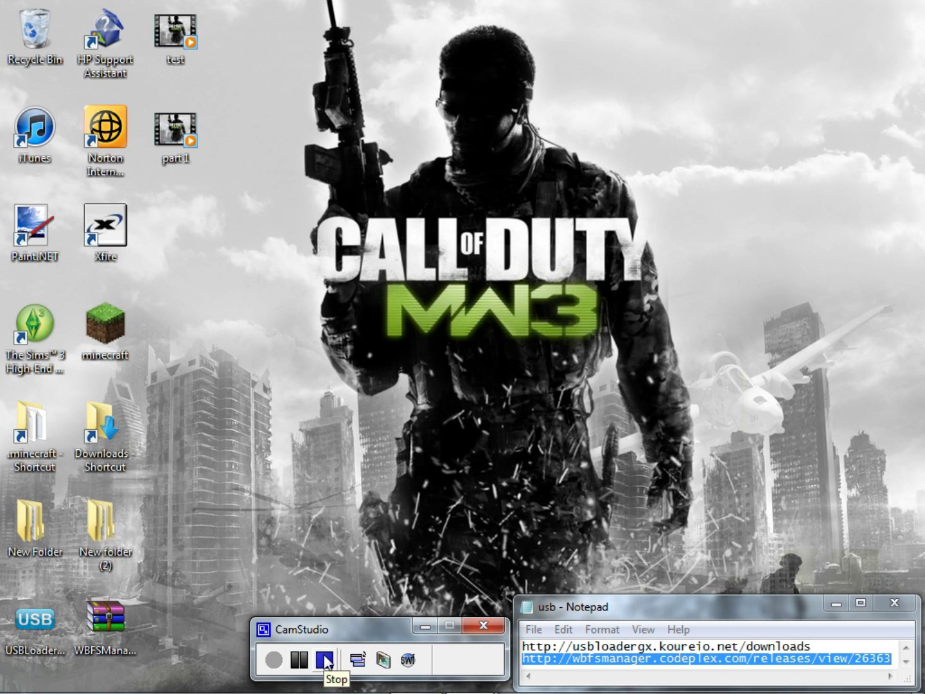
- Open the Format dialog for Removable Disk (H:) from the Computer view
click(14, 688)
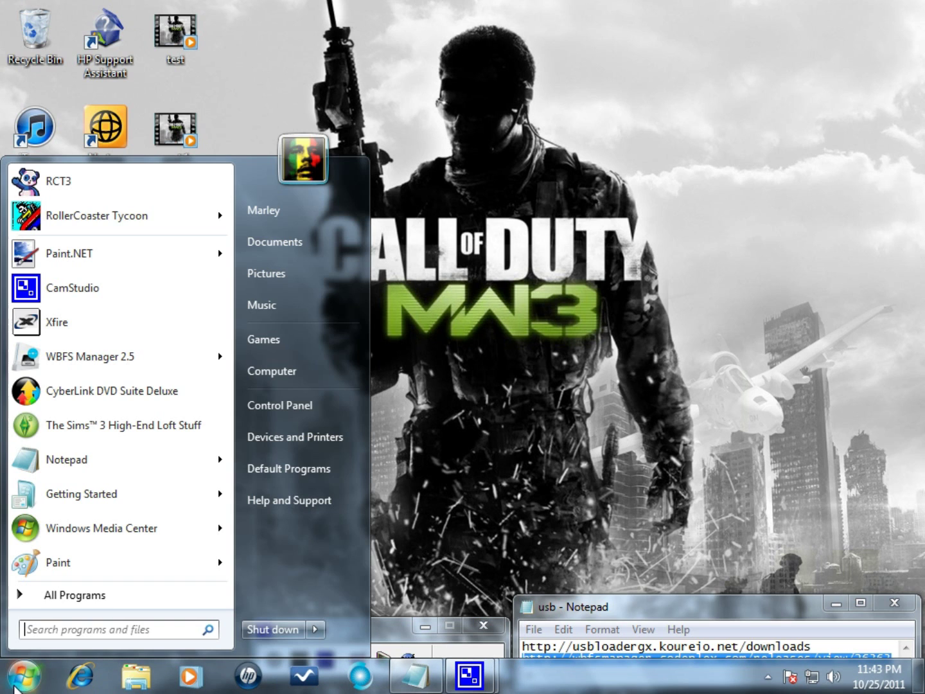
click(286, 366)
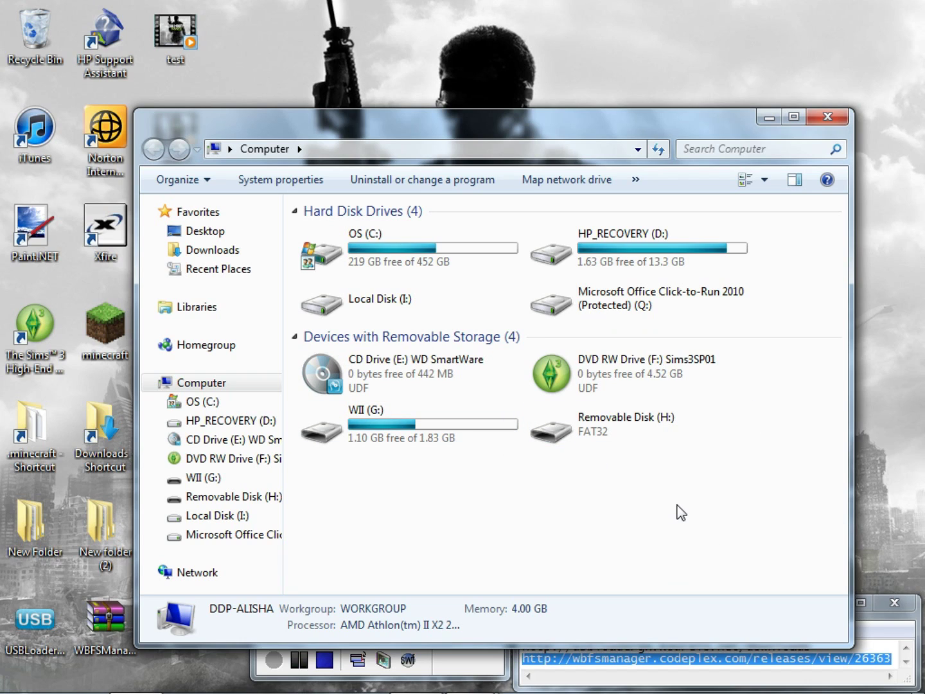
right_click(642, 432)
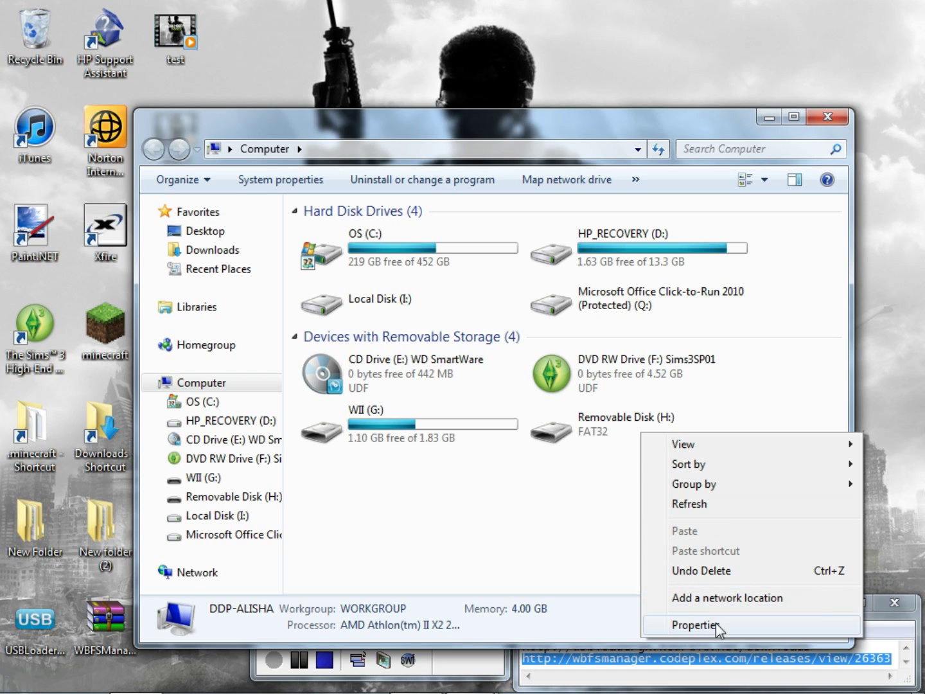
click(593, 479)
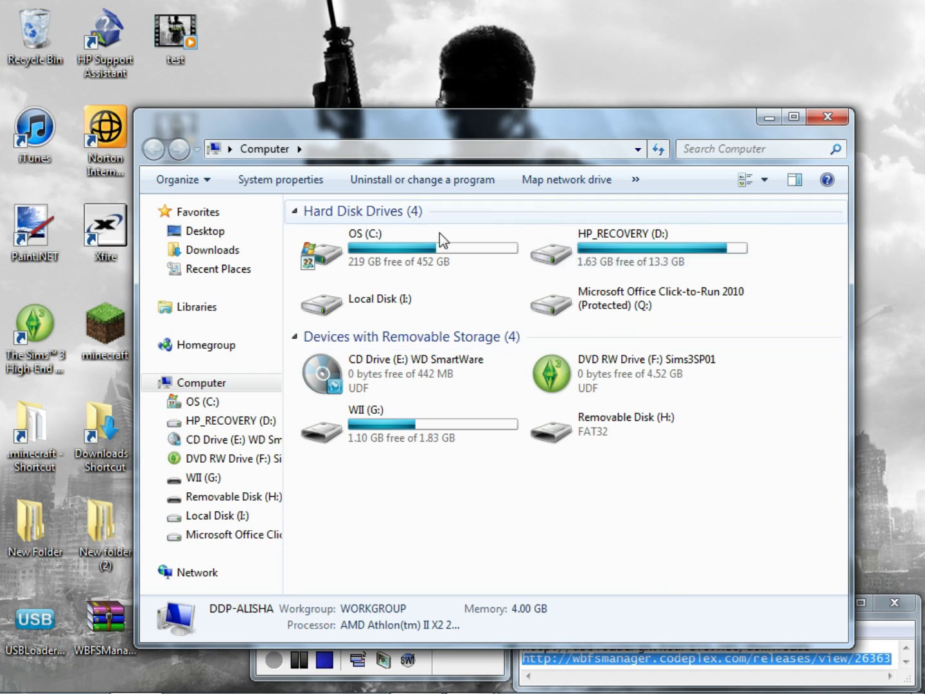
right_click(613, 431)
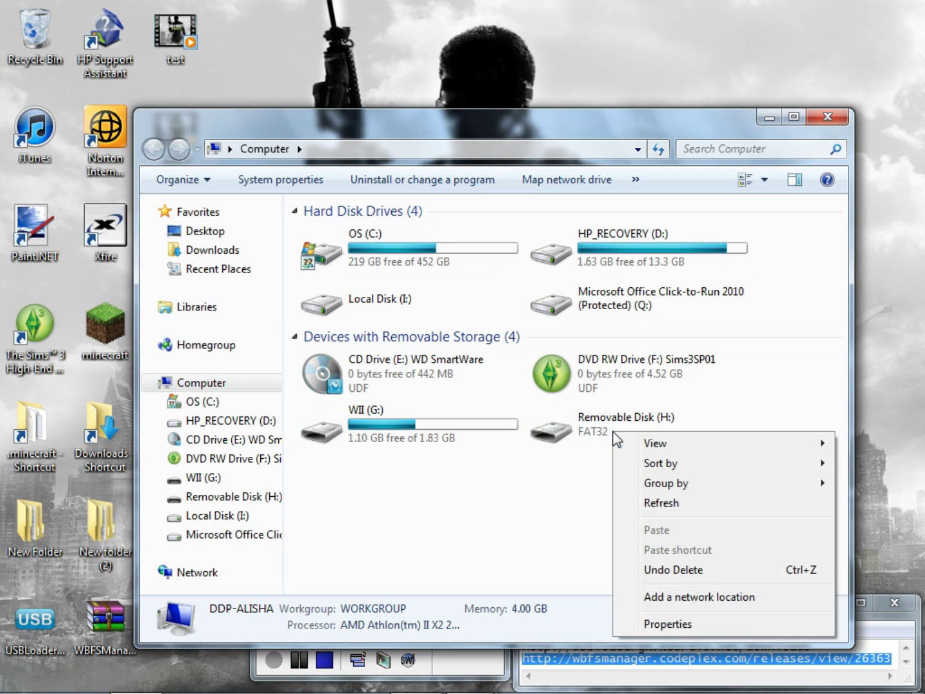
right_click(528, 431)
click(565, 424)
right_click(570, 423)
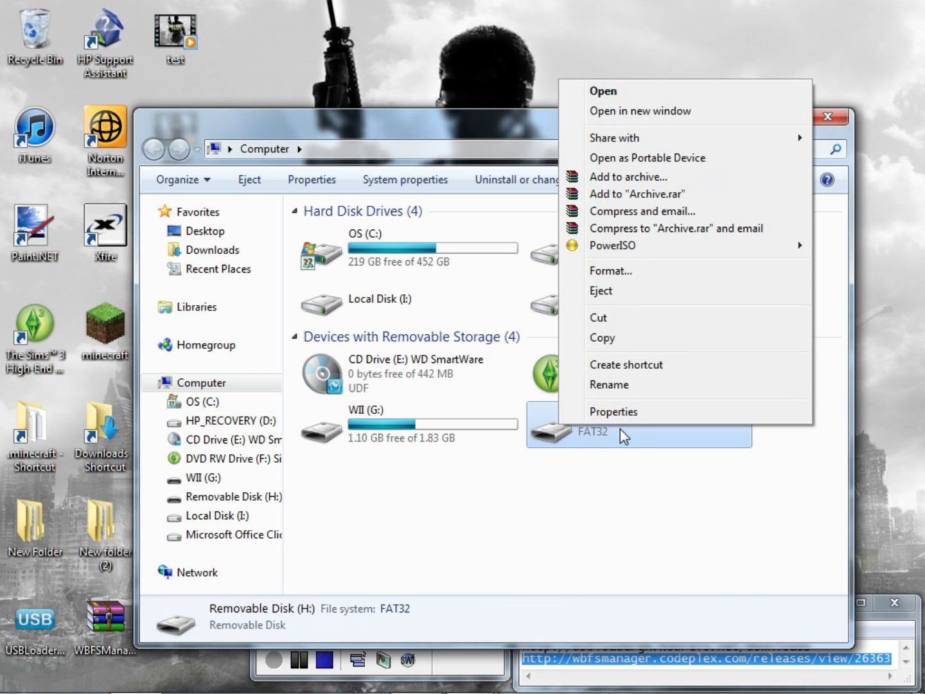
click(622, 275)
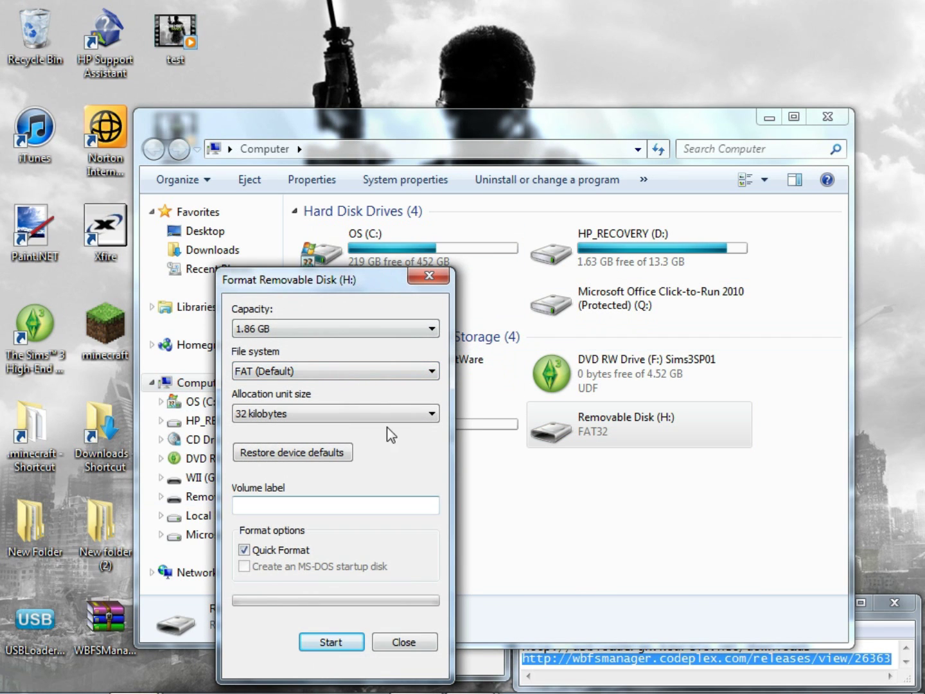
- Quick-format Removable Disk (H:) as FAT32 with Default allocation size, confirming data erasure
click(377, 374)
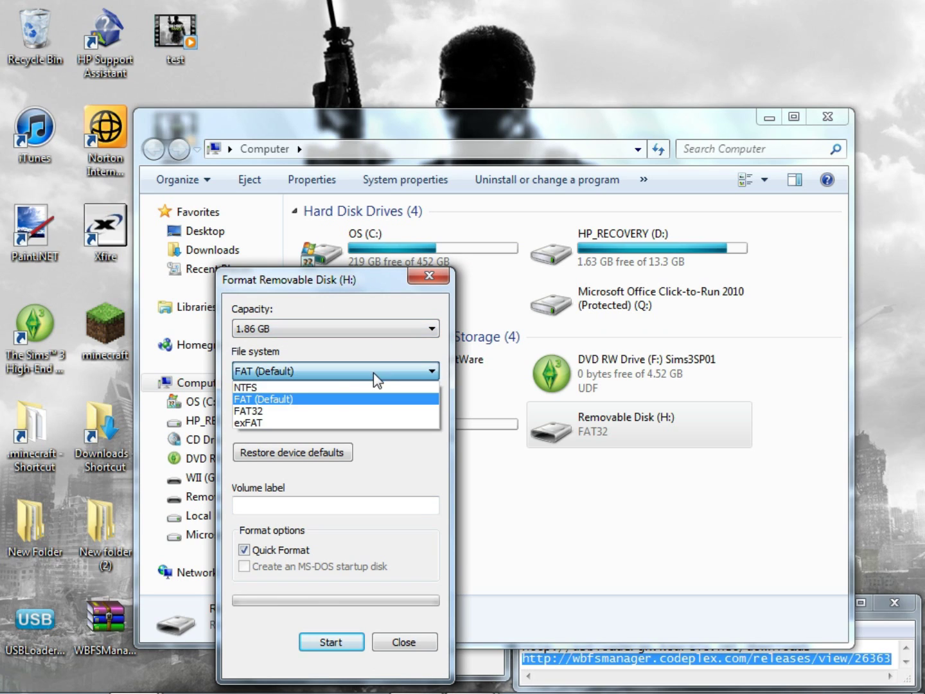
click(258, 413)
click(338, 415)
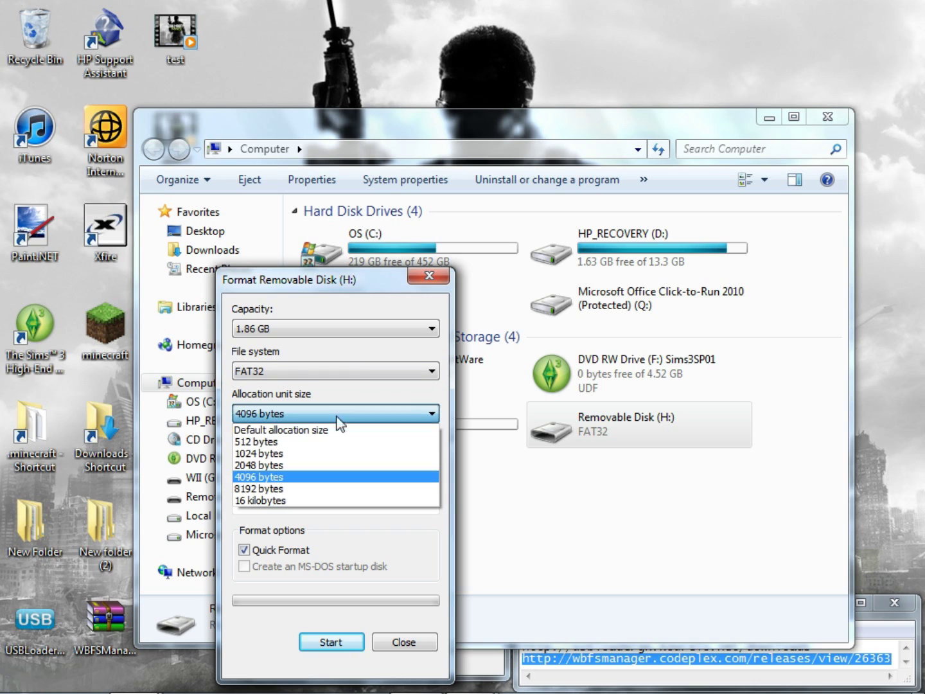
click(289, 431)
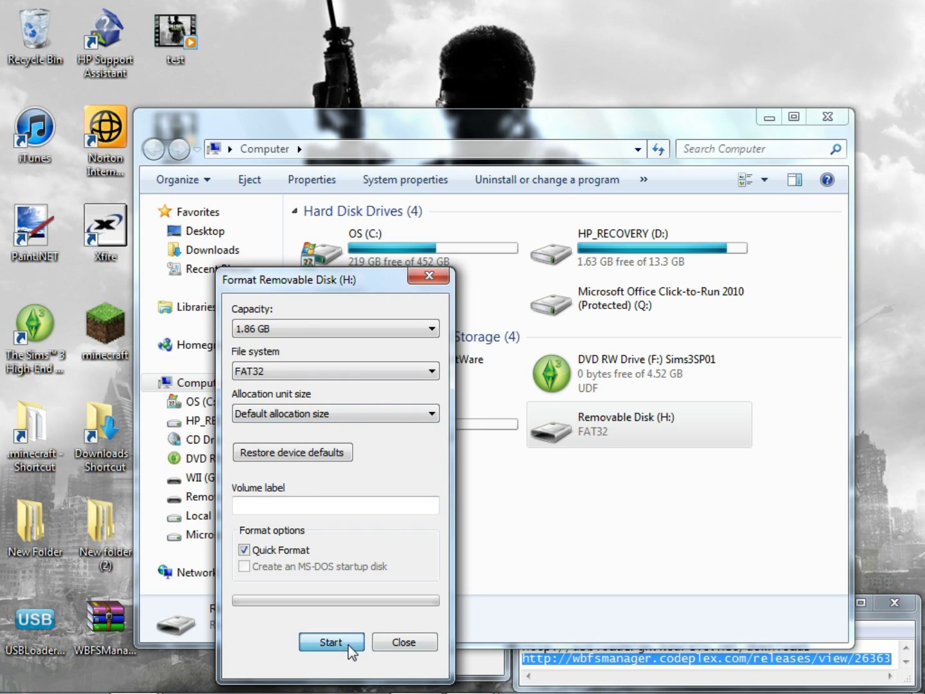
click(331, 642)
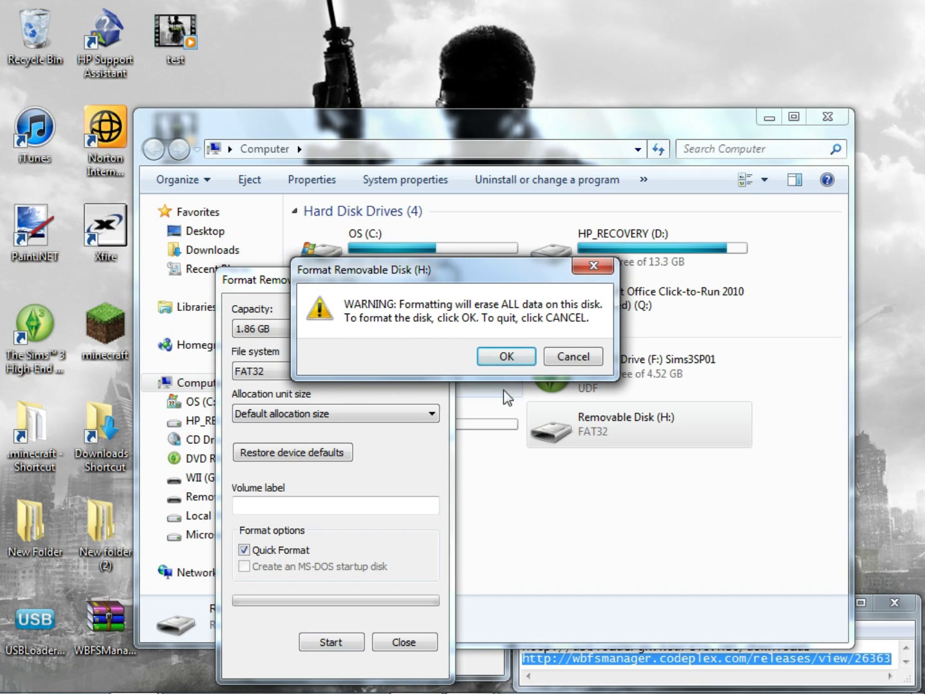
click(502, 358)
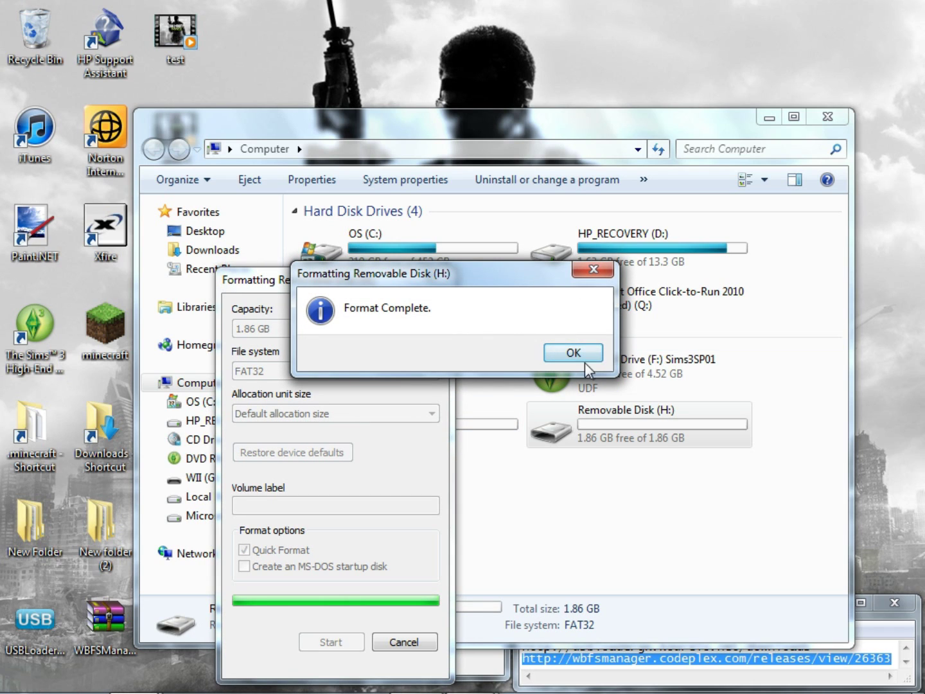
click(565, 353)
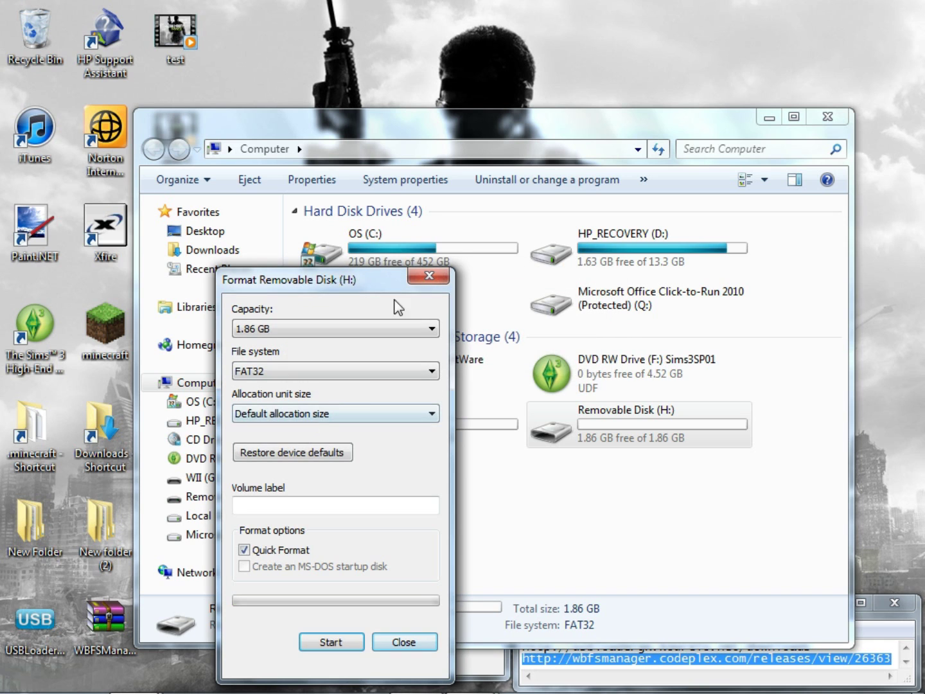
- Close the Format dialog and the Computer drive window
key(Escape)
click(836, 118)
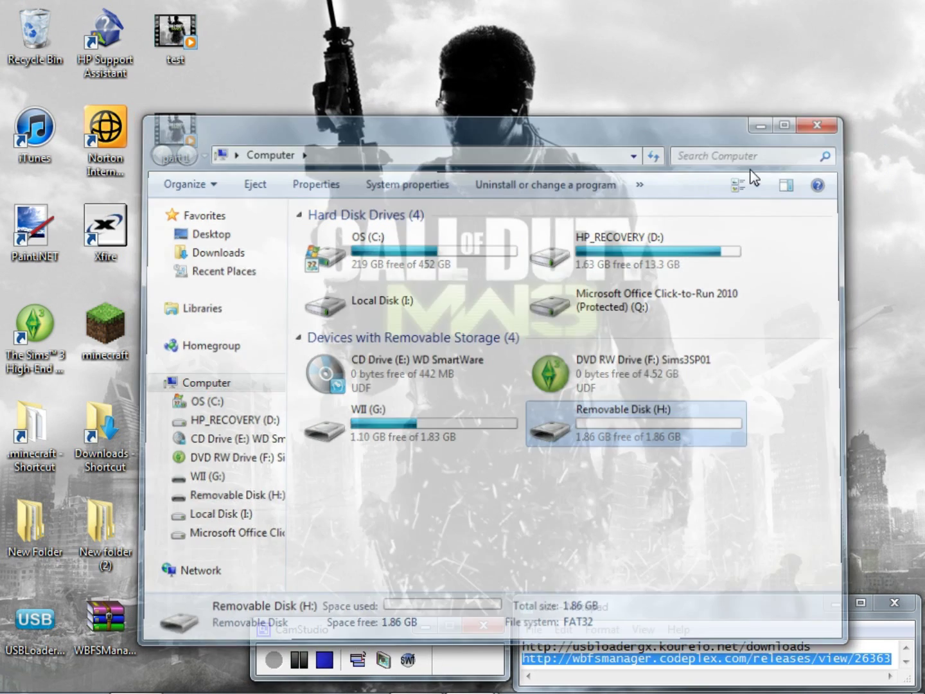
click(20, 686)
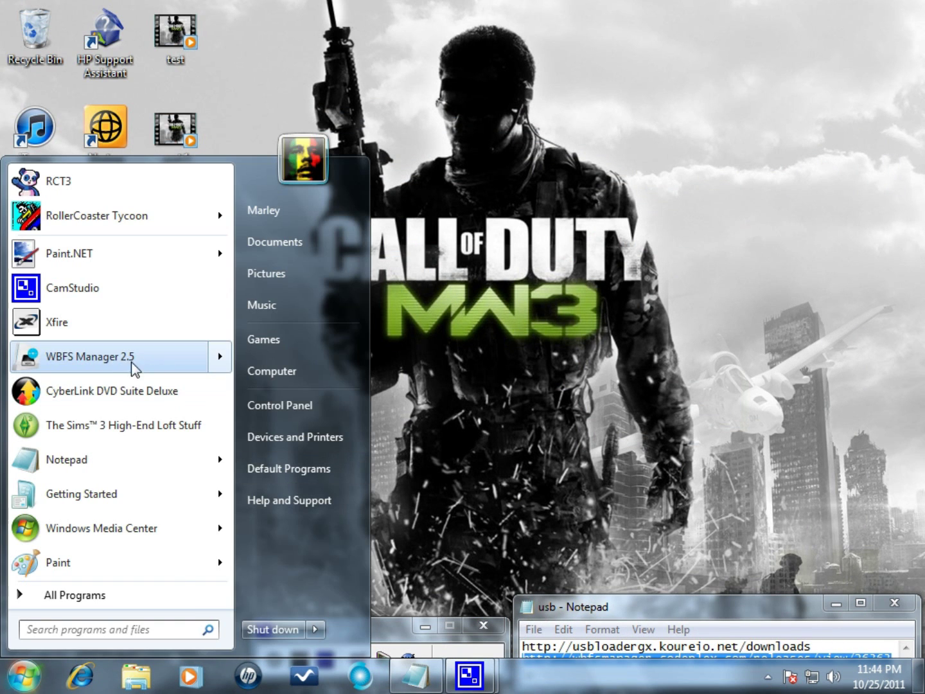
- Launch WBFS Manager 2.5, WBFS-format drive H:, and load it: 1.86 GB total, 1.81 GB free
mouse_move(124, 376)
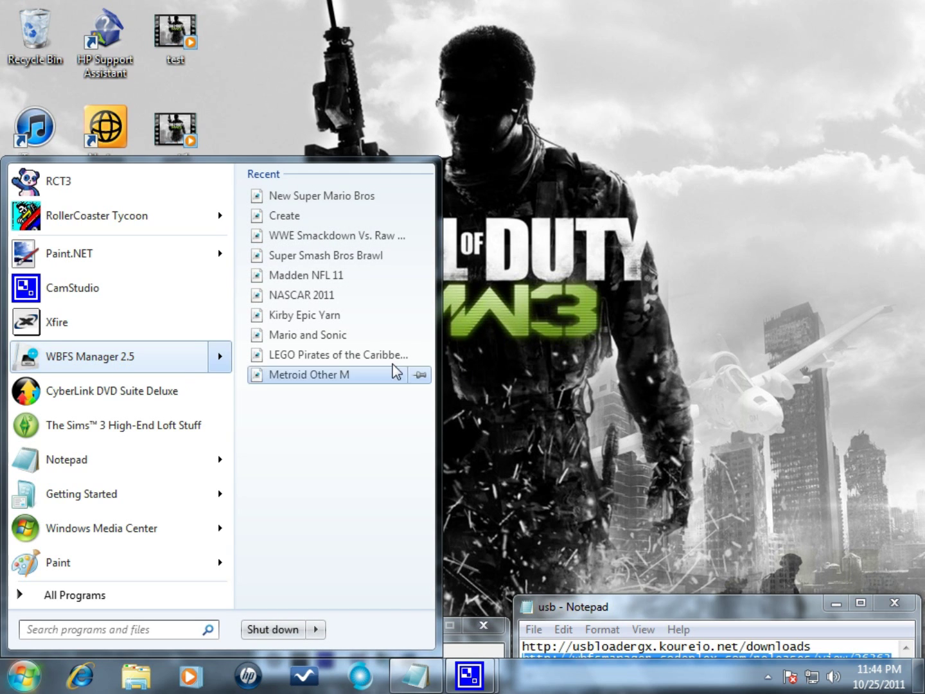
click(135, 359)
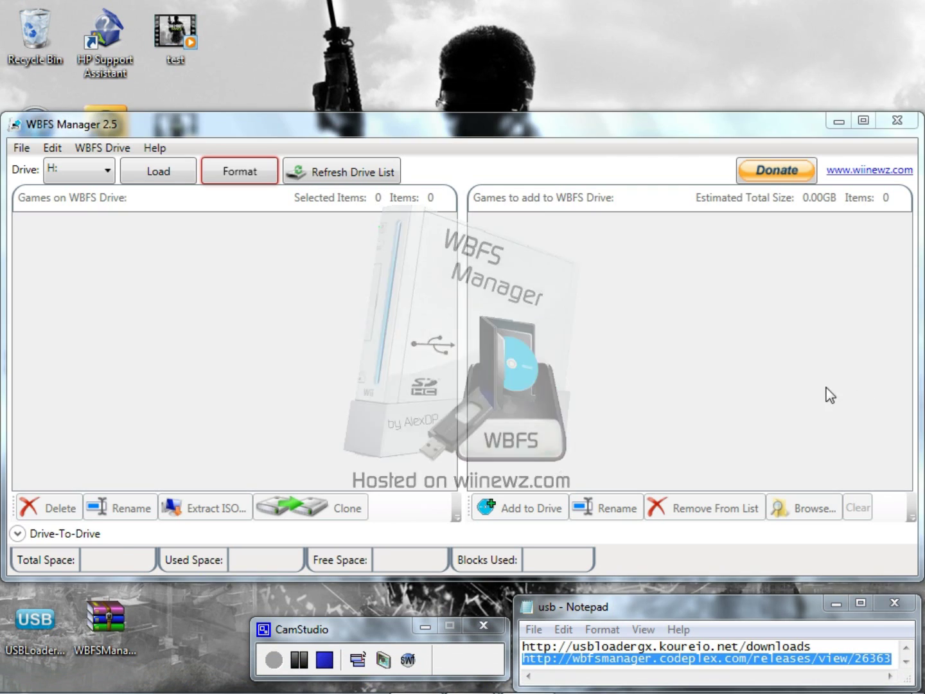
click(98, 171)
click(79, 264)
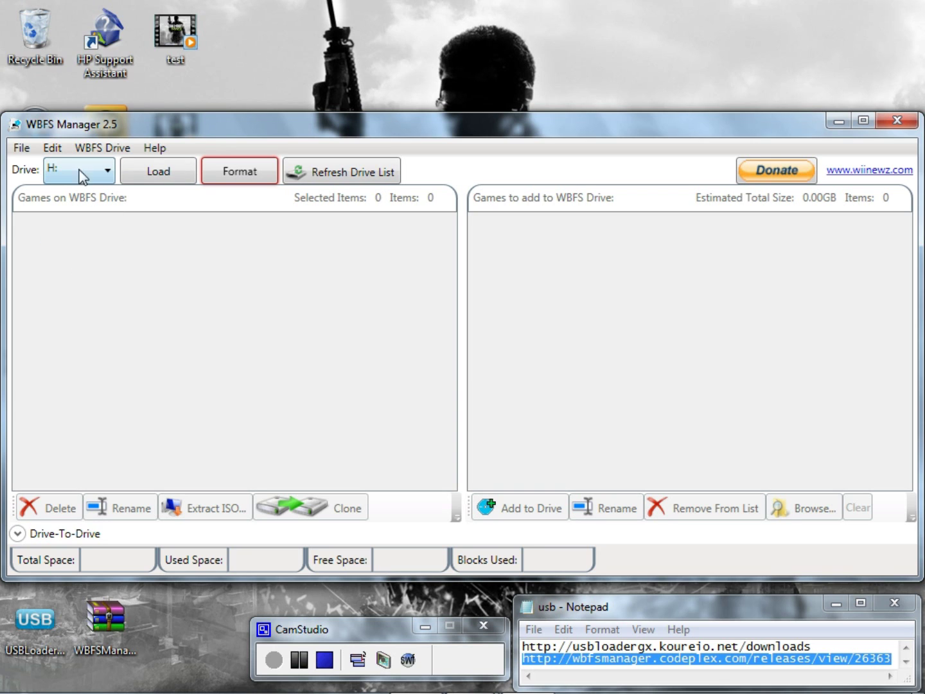
click(263, 170)
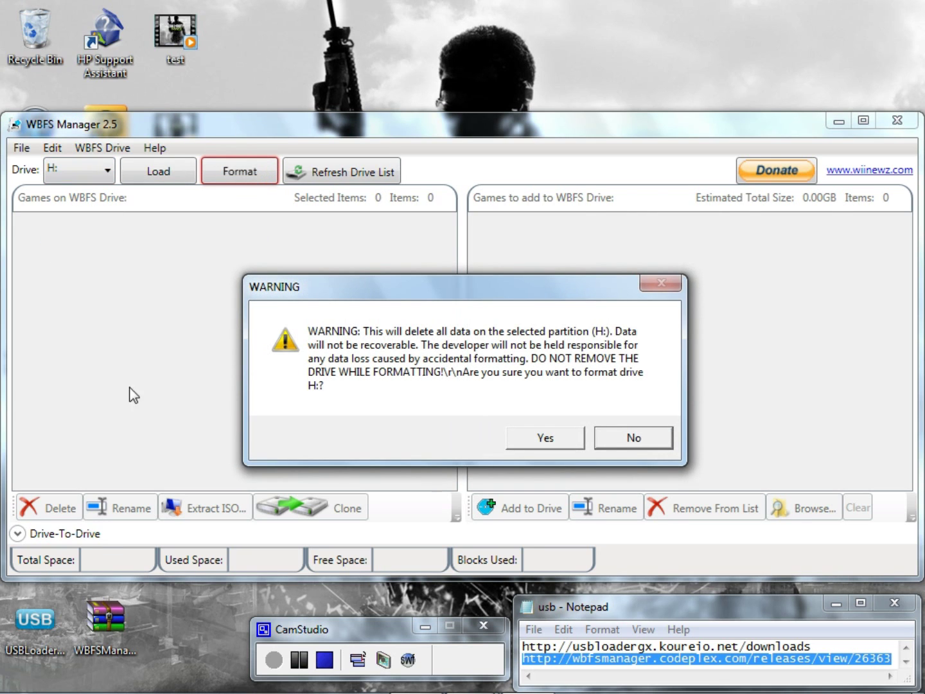
click(551, 448)
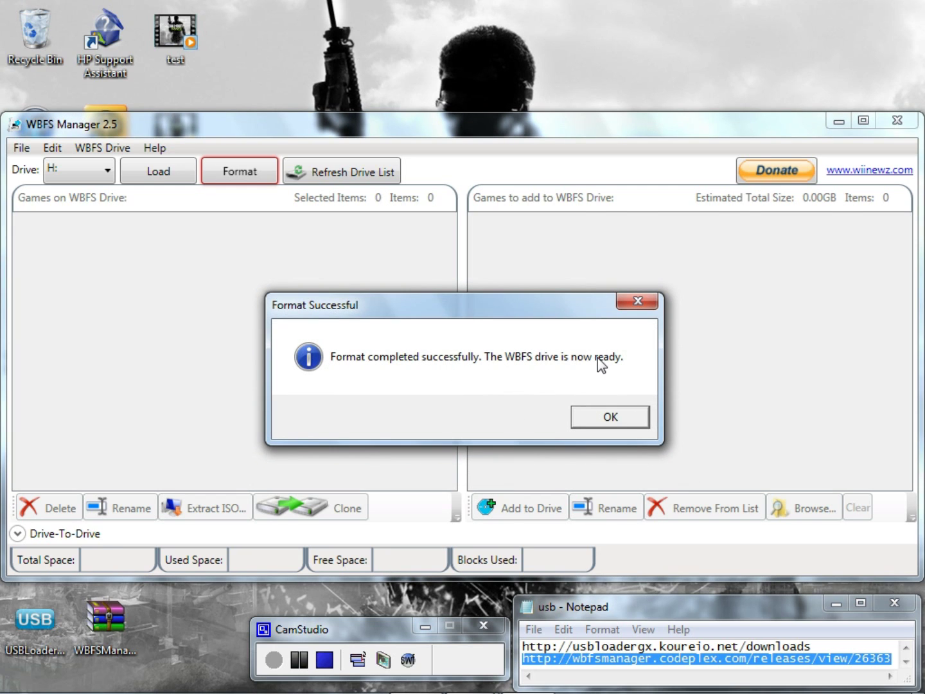
click(607, 417)
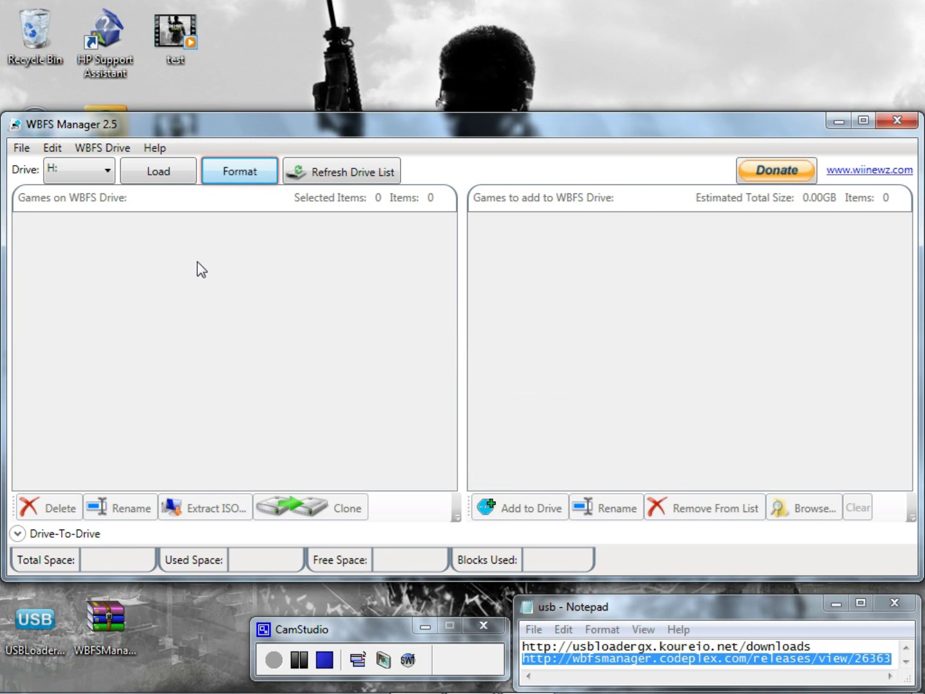
click(145, 174)
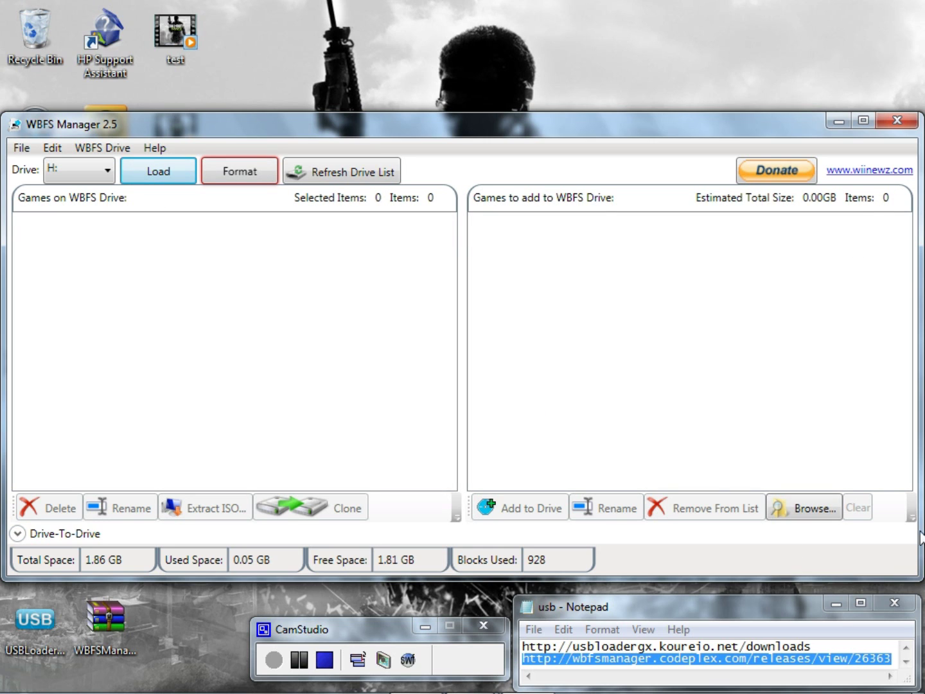
- Queue the New Super Mario Bros Wii image from the Wii Games folder for adding
click(780, 508)
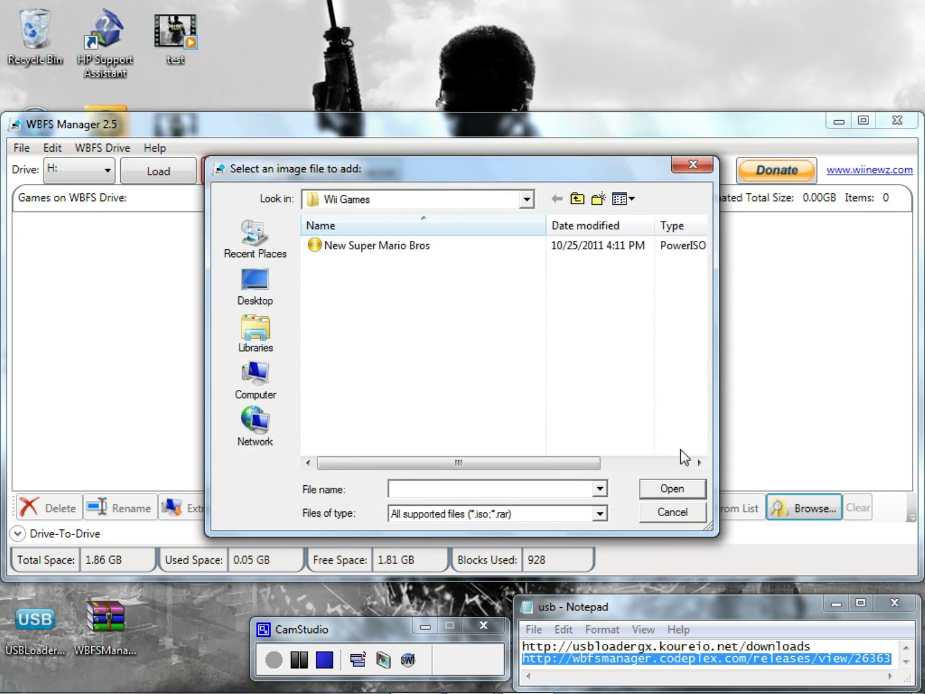
click(379, 245)
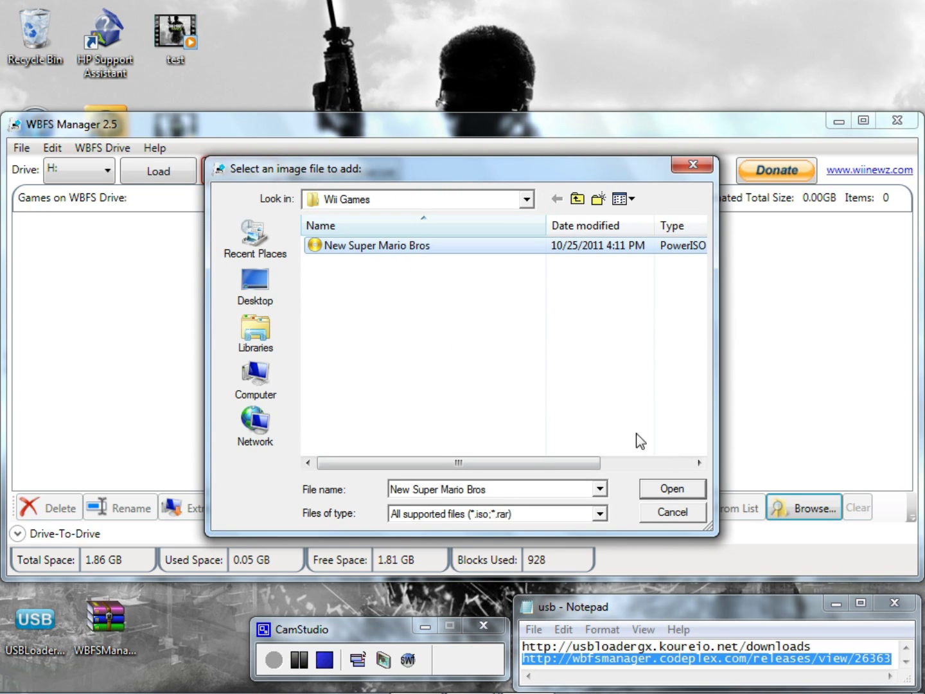
click(665, 490)
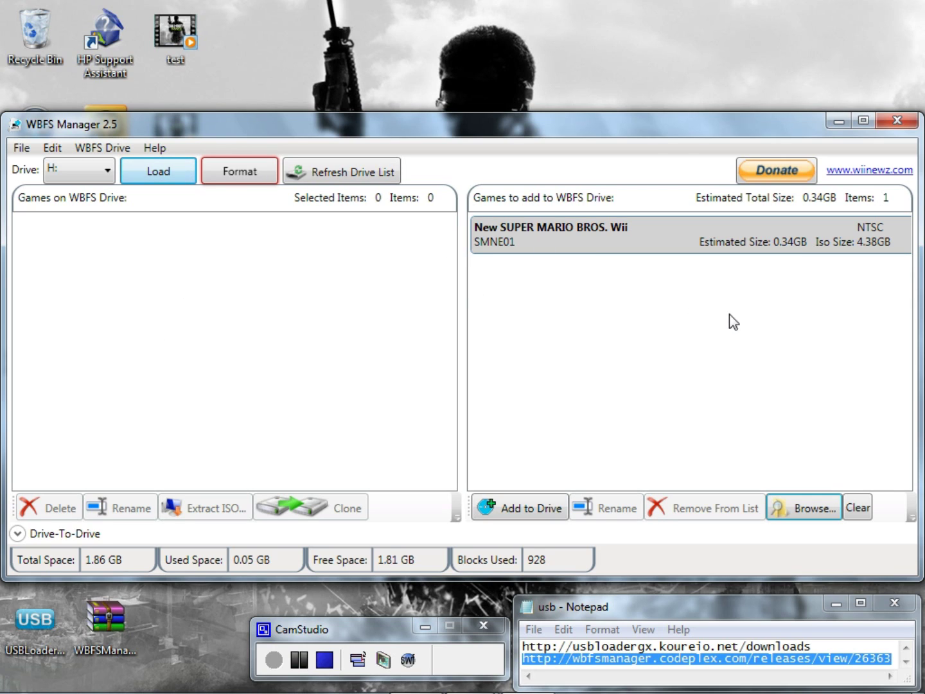
- Copy New SUPER MARIO BROS. Wii (SMNE01, 0.34 GB) onto drive H:, leaving 1.47 GB free
click(627, 235)
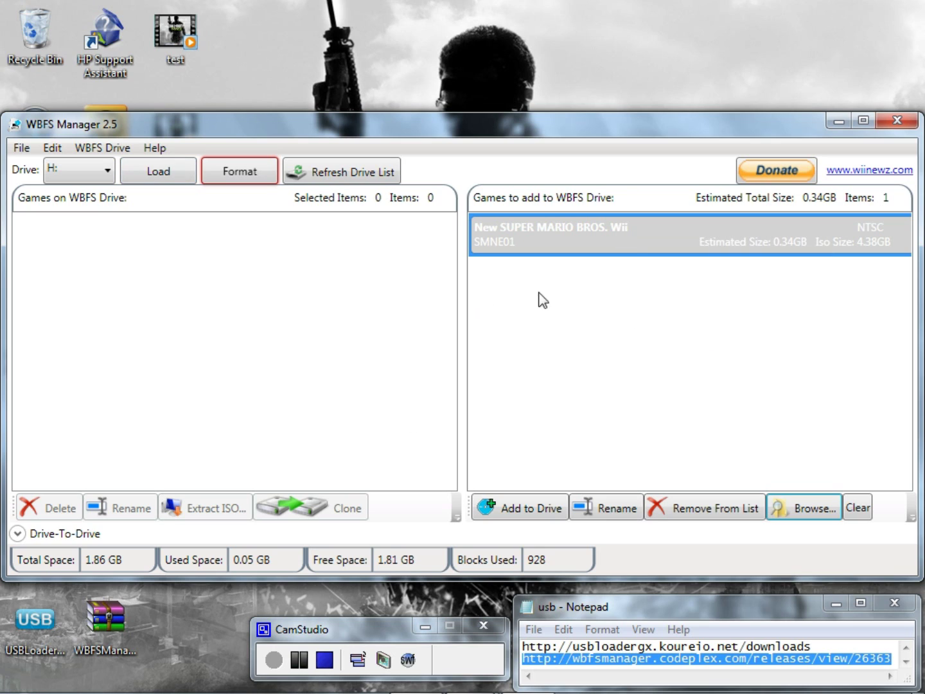
click(544, 502)
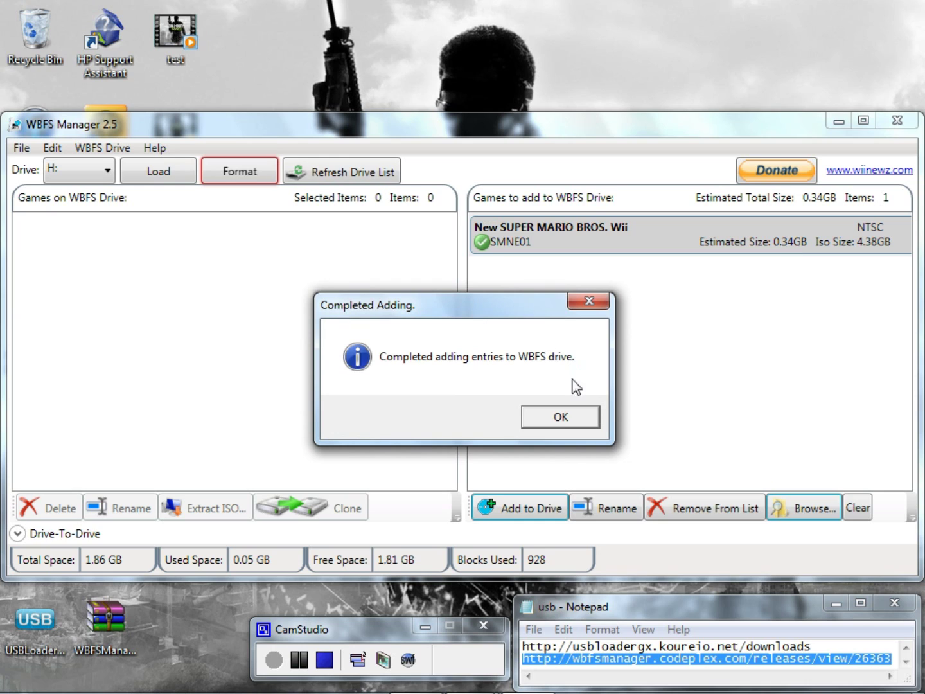
click(570, 420)
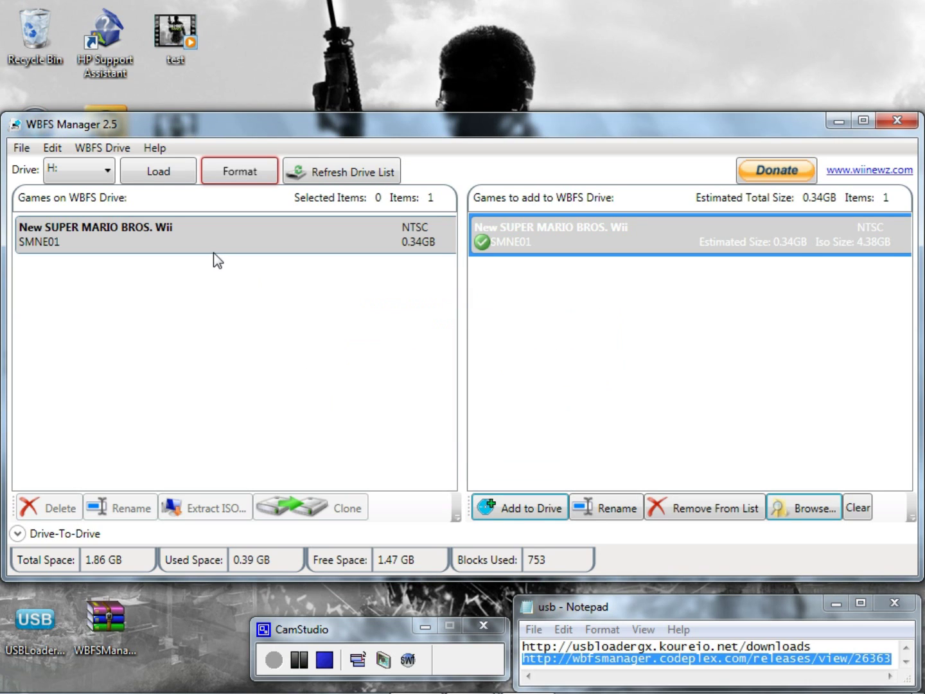
click(357, 234)
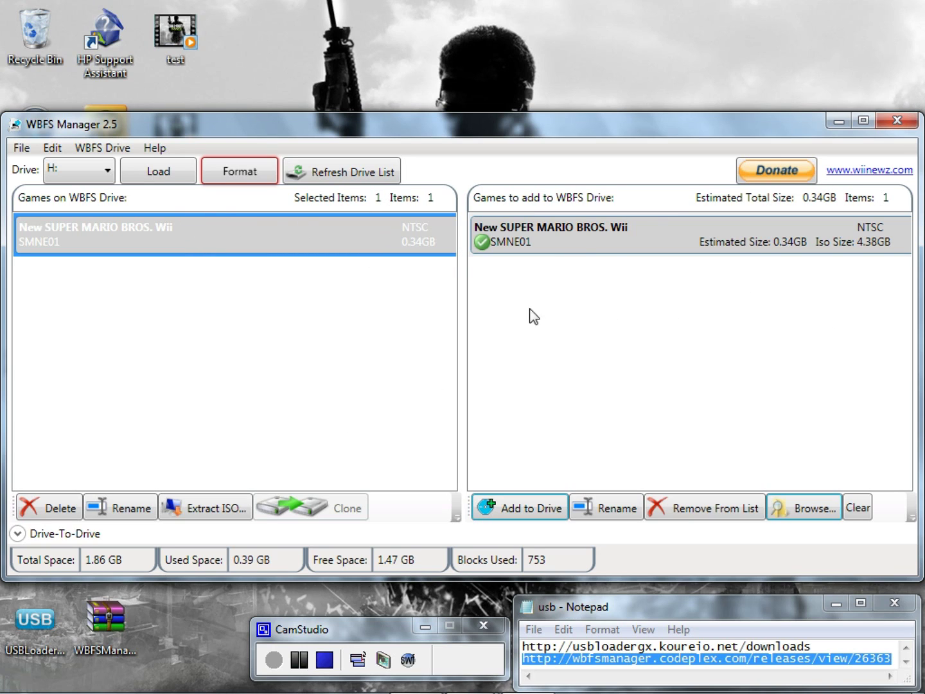
- Load drive I: and browse its 41 games, 90.88 GB used of 465.09 GB
click(106, 173)
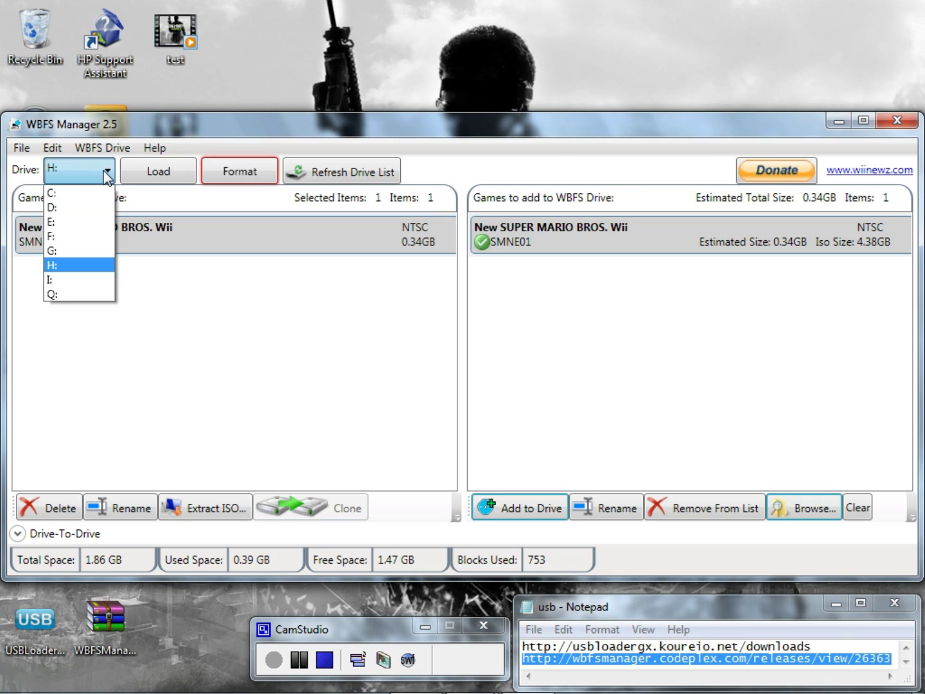
click(72, 281)
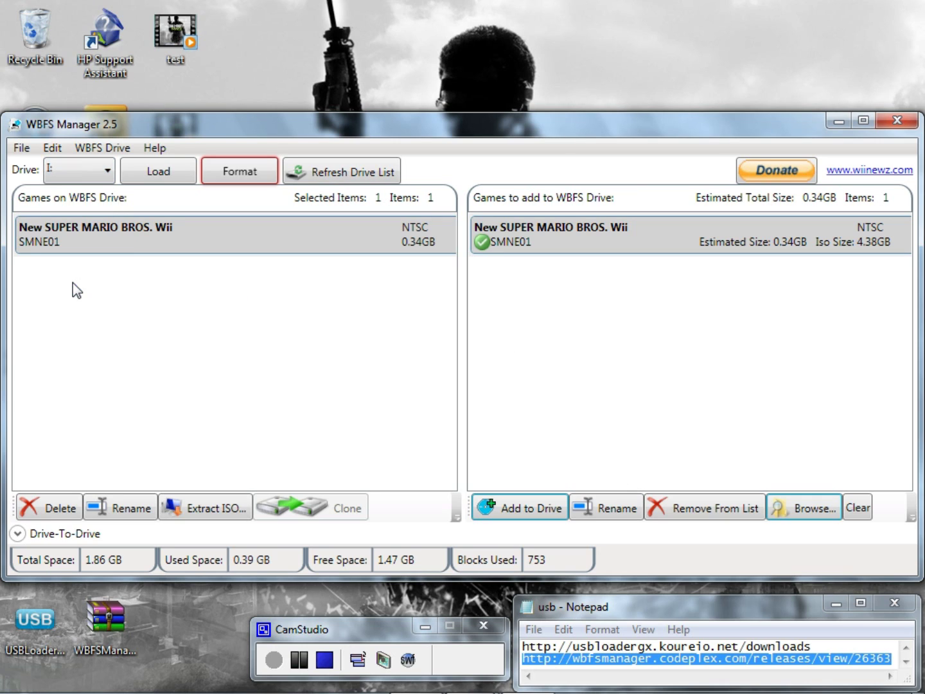
click(155, 187)
drag(394, 279, 171, 397)
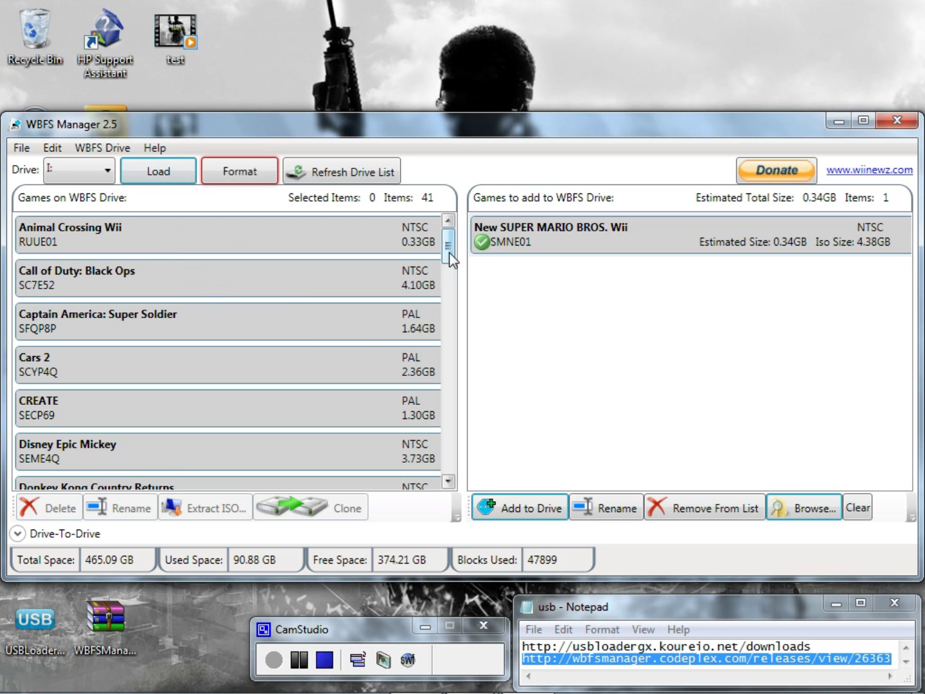
drag(448, 253, 426, 213)
drag(449, 253, 458, 480)
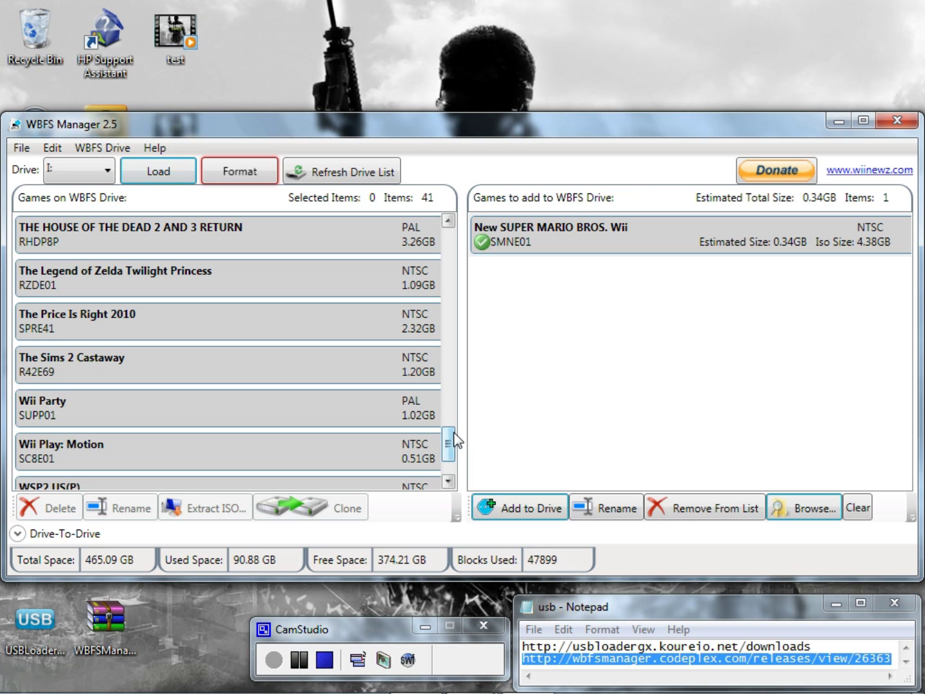
drag(450, 437, 447, 241)
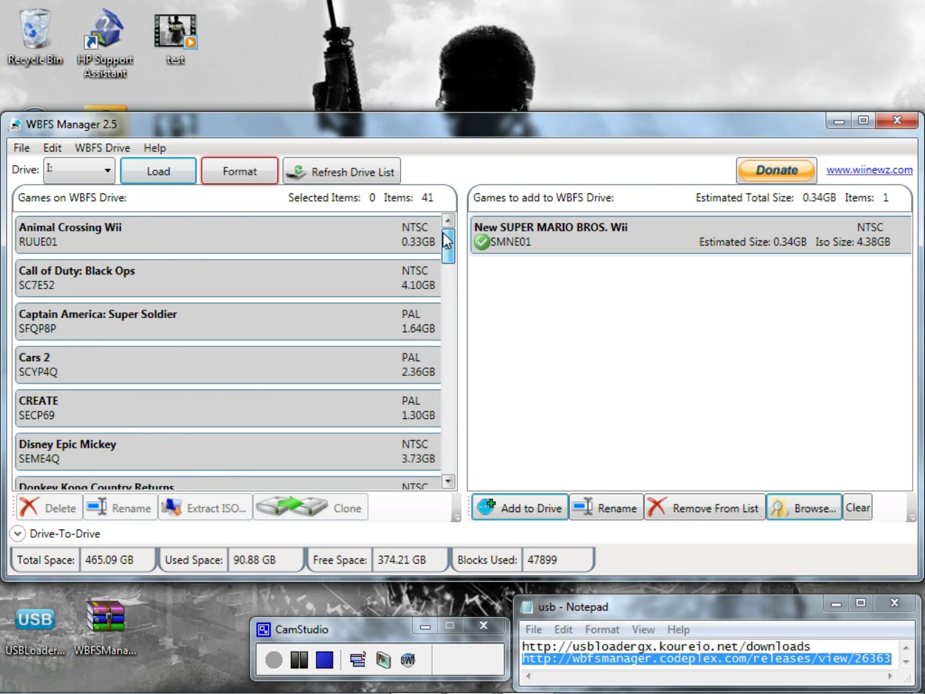